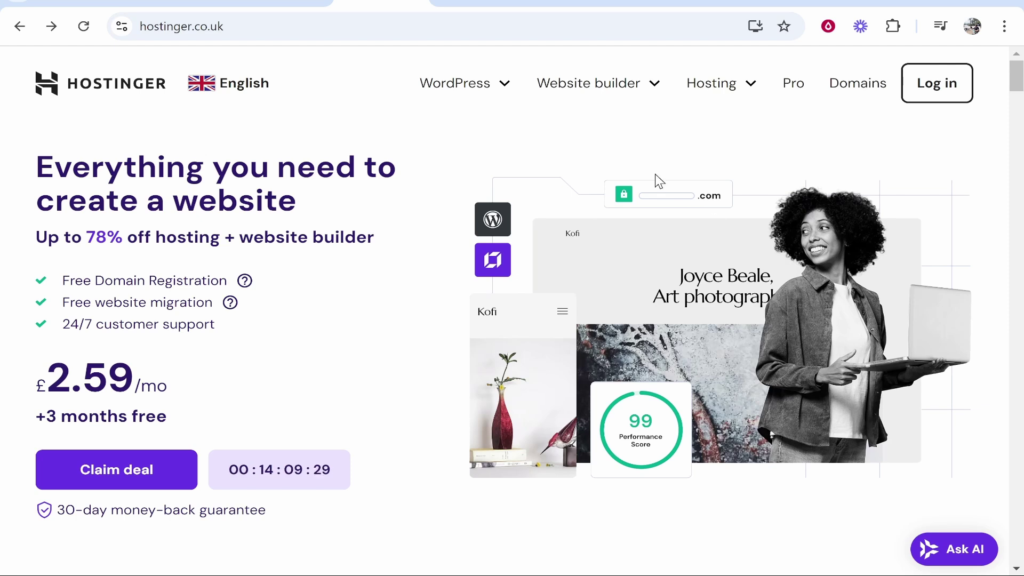
Switch from the hostinger.co.uk tab to the odoo.com tab with Ctrl+Tab.
{"action": "key", "text": "ctrl+Tab"}
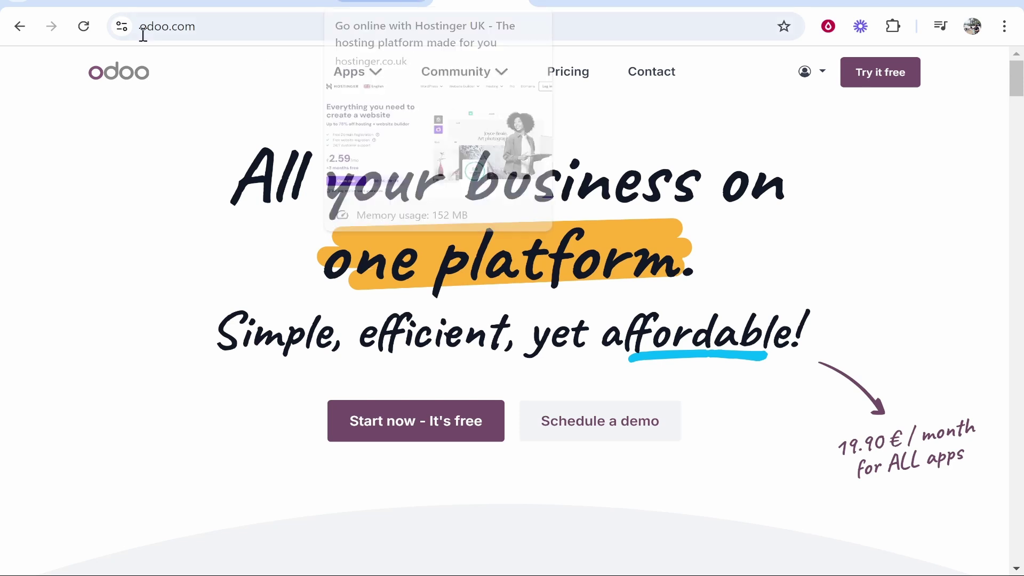
Open Domain Names for the knowledgebase-test database under My Databases.
{"action": "left_click", "coordinate": [805, 77]}
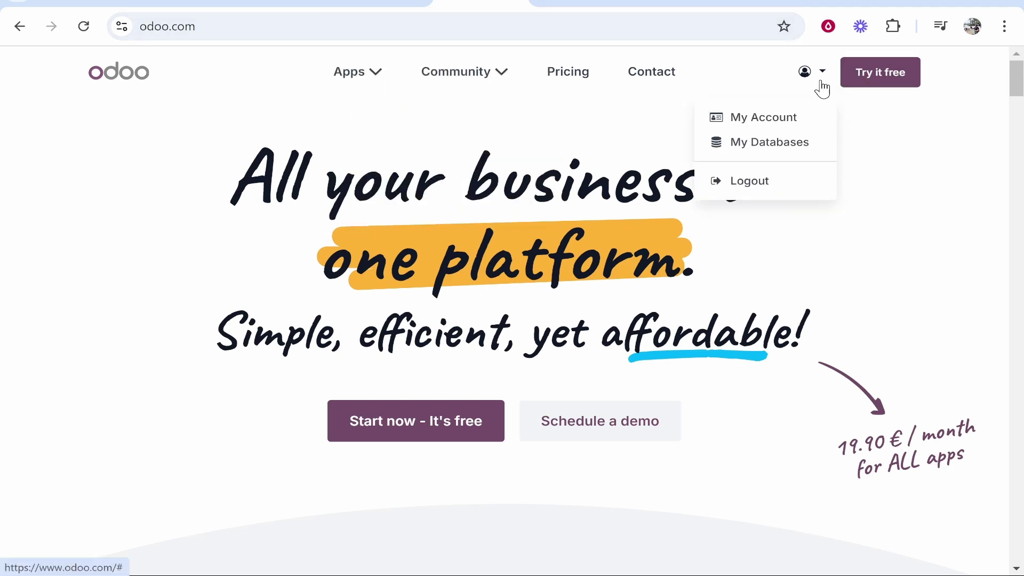
{"action": "left_click", "coordinate": [721, 142]}
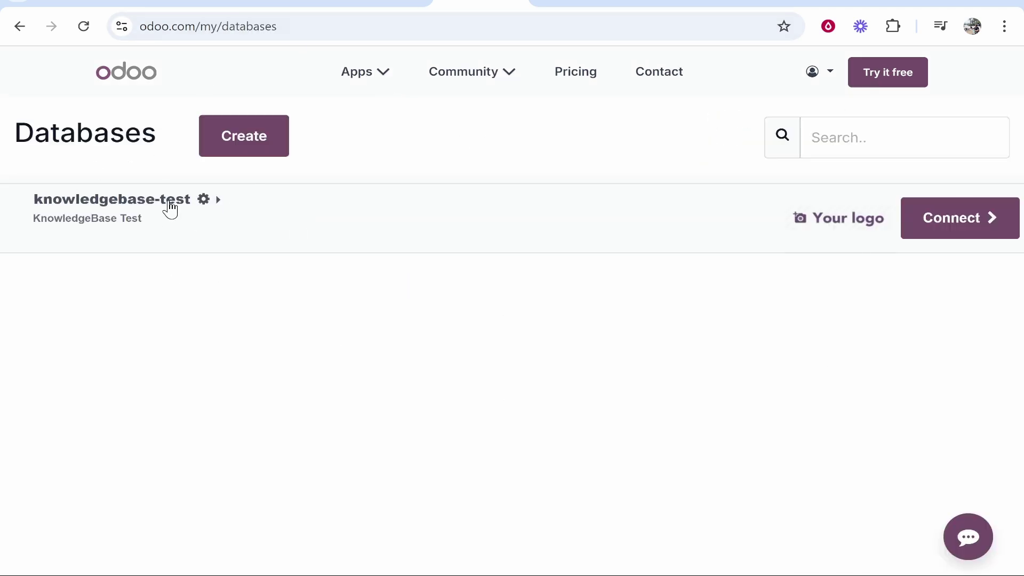
{"action": "left_click", "coordinate": [212, 206]}
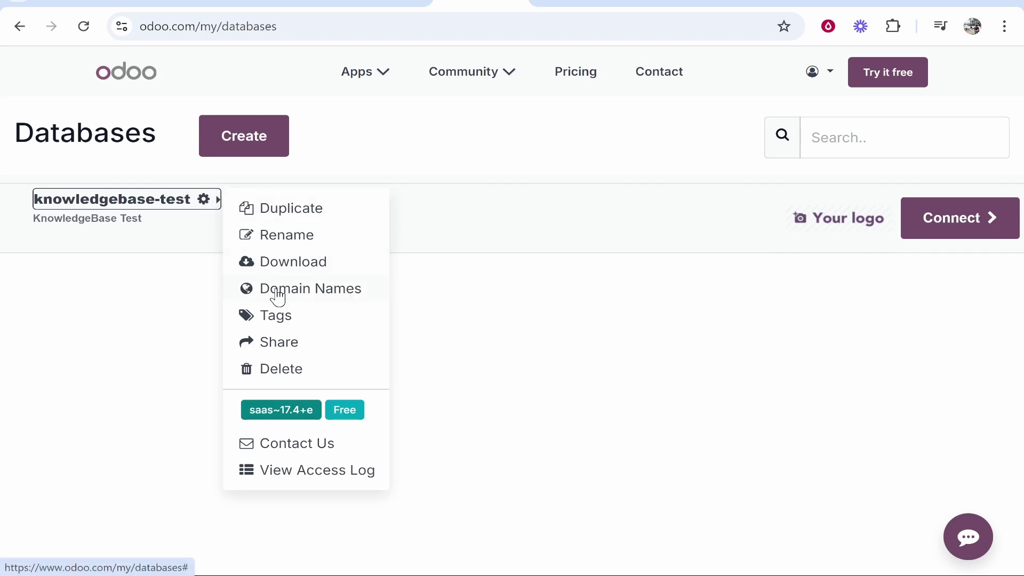
{"action": "left_click", "coordinate": [249, 291]}
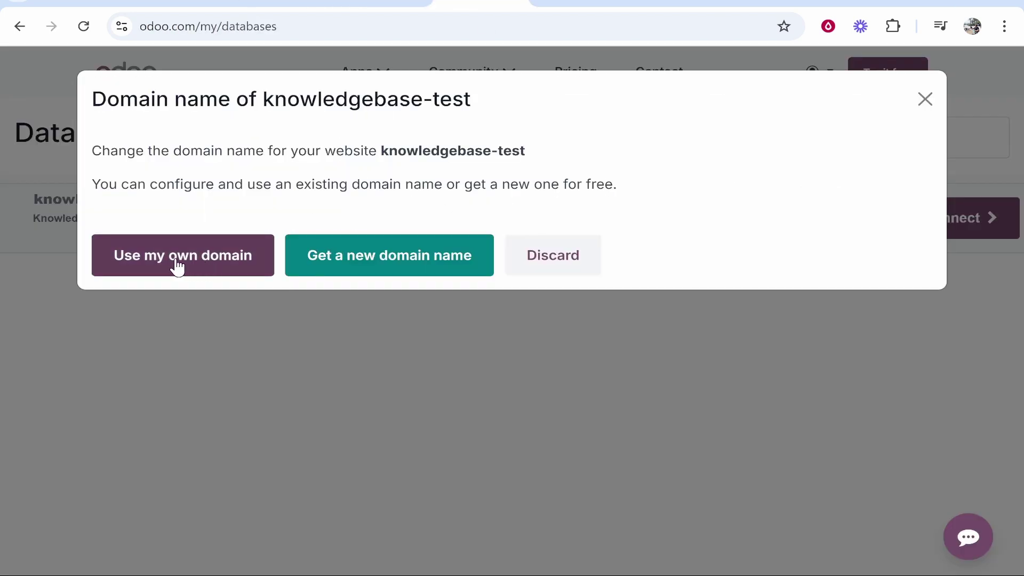
Open the Domain portfolio list from hPanel's Domains section.
{"action": "left_click", "coordinate": [178, 266]}
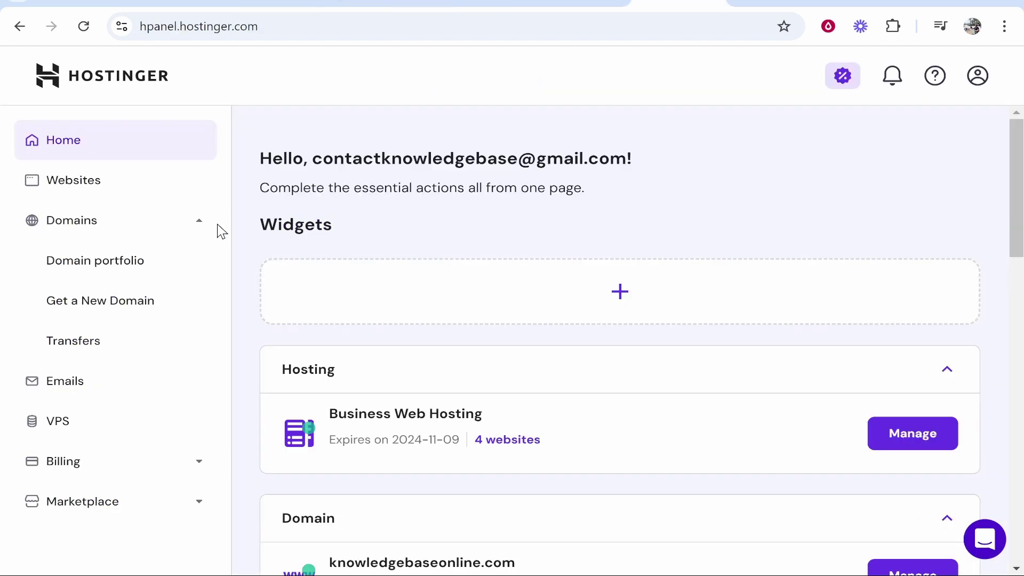
{"action": "left_click", "coordinate": [202, 223]}
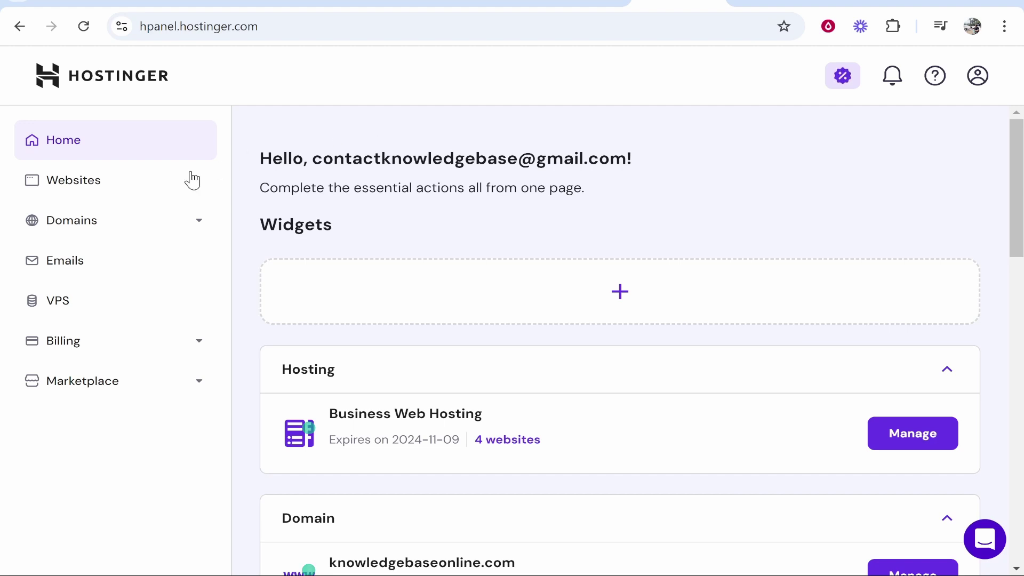
{"action": "left_click", "coordinate": [105, 235]}
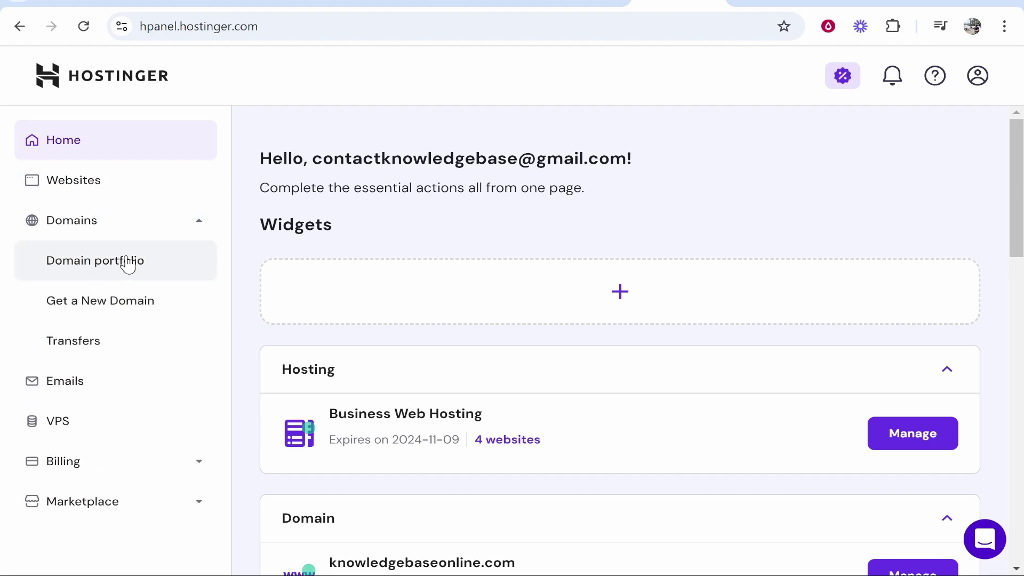
{"action": "left_click", "coordinate": [88, 263]}
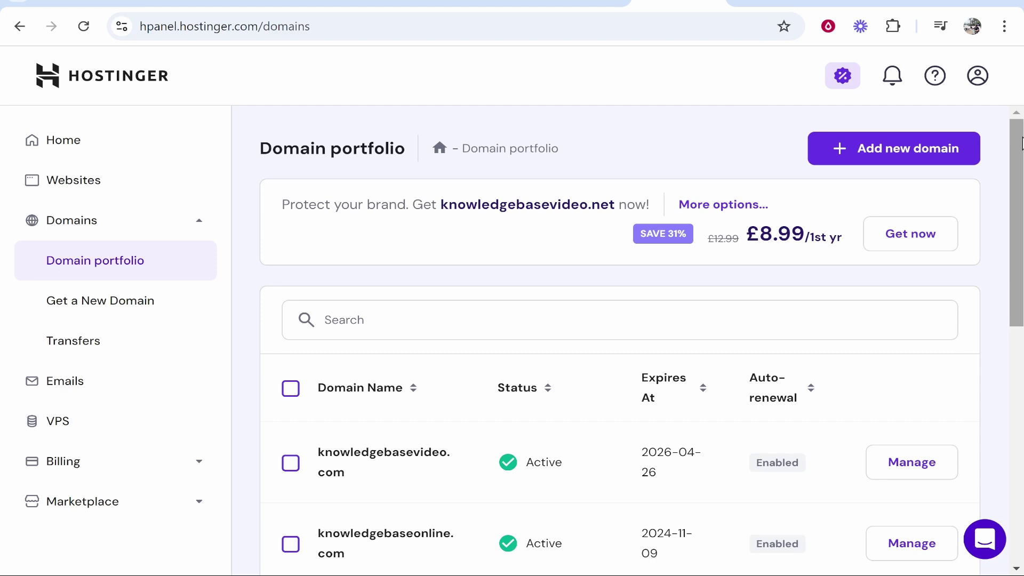
{"action": "left_click_drag", "start_coordinate": [1019, 149], "coordinate": [1019, 373]}
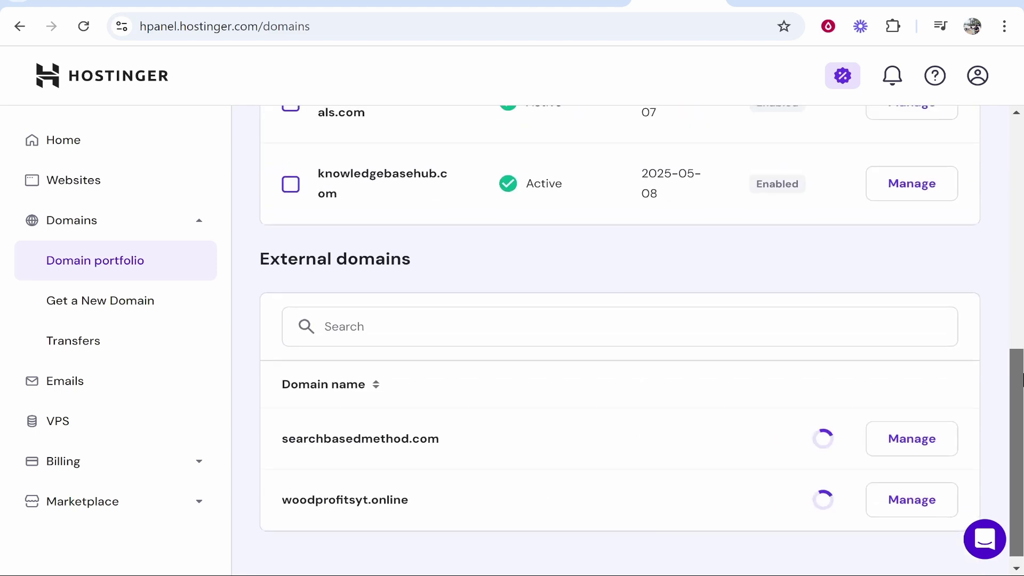
{"action": "scroll", "coordinate": [284, 296], "scroll_direction": "up", "scroll_amount": 3}
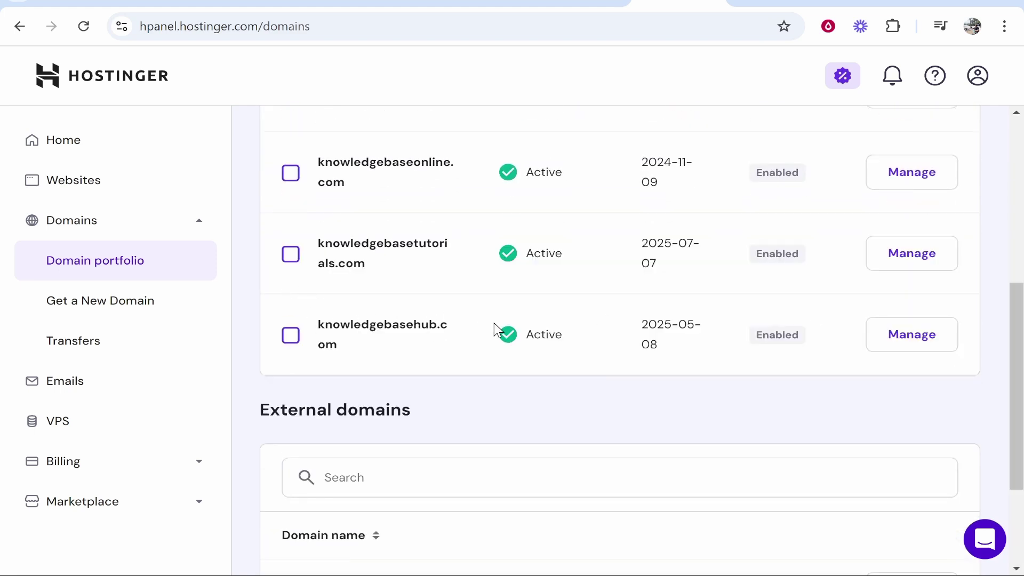
Open knowledgebasehub.com's DNS / Nameservers page and set the new record type to CNAME.
{"action": "left_click", "coordinate": [919, 339]}
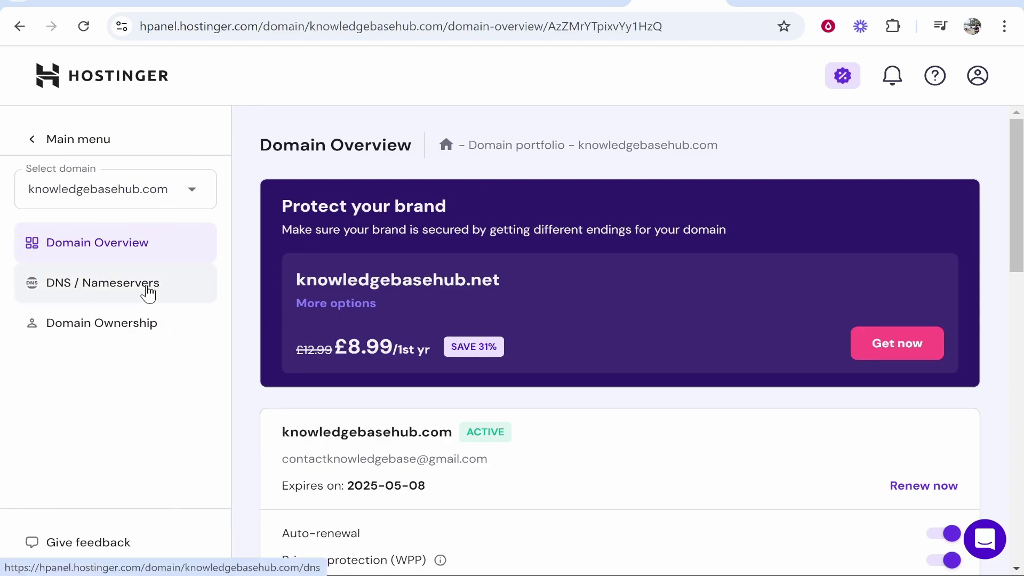
{"action": "left_click", "coordinate": [148, 292]}
{"action": "scroll", "coordinate": [474, 249], "scroll_direction": "down", "scroll_amount": 5}
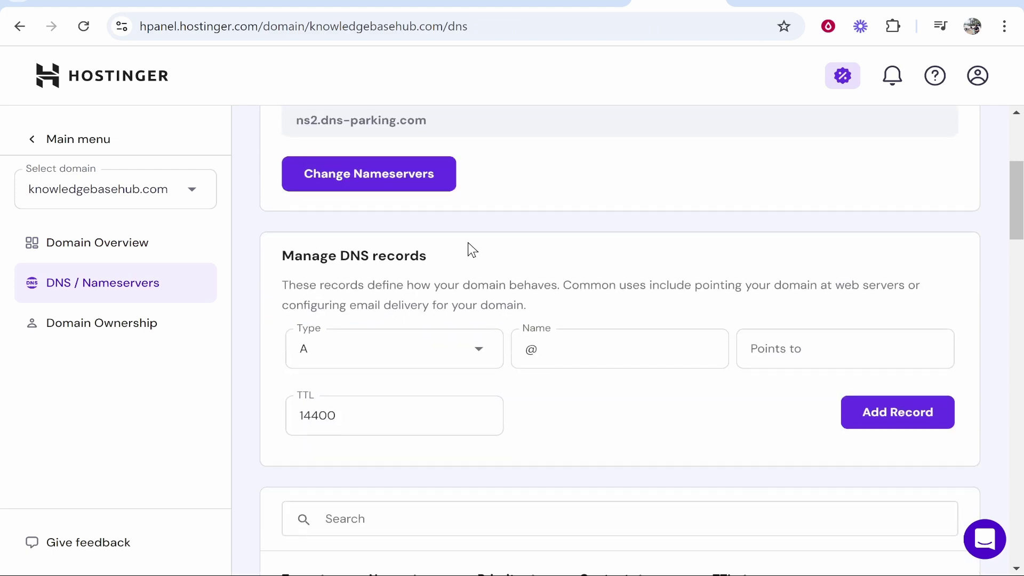
{"action": "left_click_drag", "start_coordinate": [422, 261], "coordinate": [289, 247]}
{"action": "left_click", "coordinate": [339, 258]}
{"action": "left_click", "coordinate": [375, 350]}
{"action": "scroll", "coordinate": [308, 474], "scroll_direction": "down", "scroll_amount": 2}
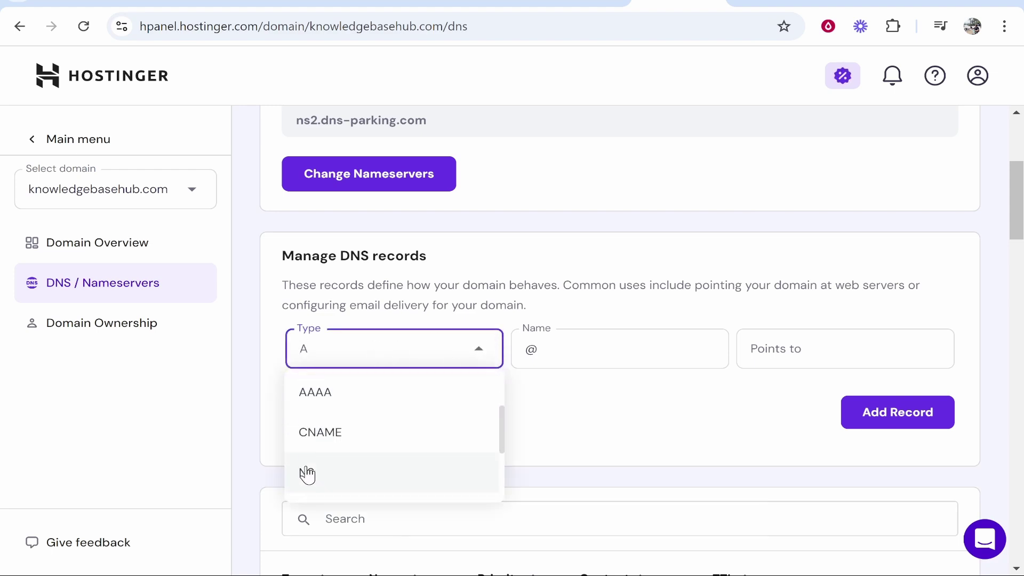
{"action": "left_click", "coordinate": [343, 446]}
Compare against Odoo's instructions calling for a CNAME record and focus its domain field.
{"action": "left_click", "coordinate": [581, 2]}
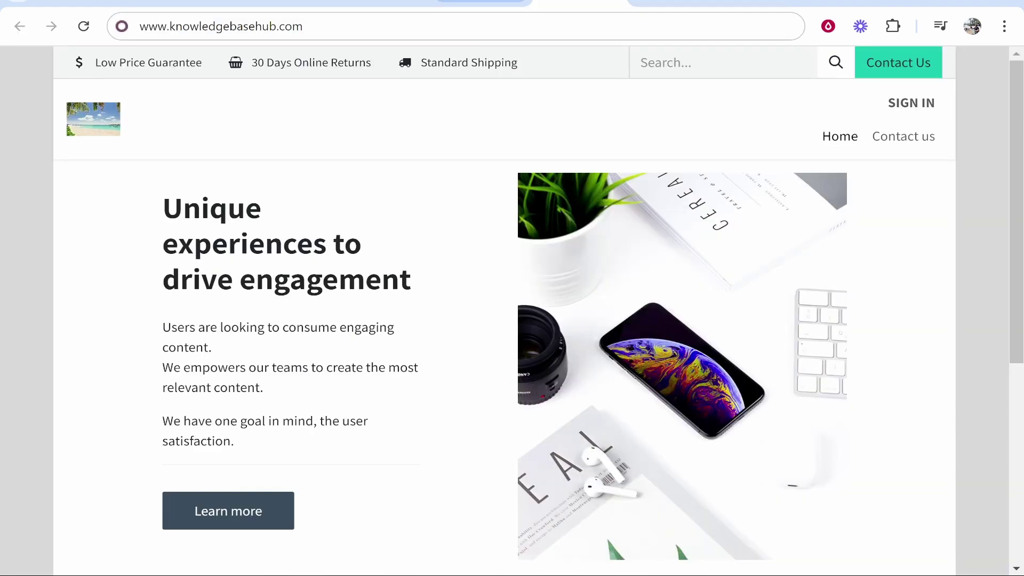
{"action": "left_click", "coordinate": [481, 2]}
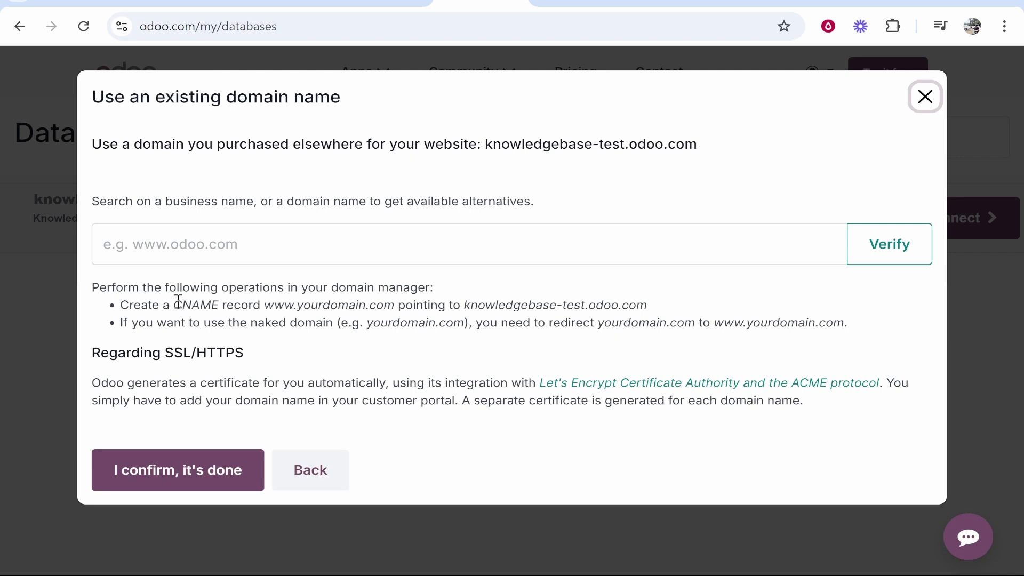
{"action": "left_click_drag", "start_coordinate": [175, 305], "coordinate": [218, 306]}
{"action": "left_click", "coordinate": [228, 303]}
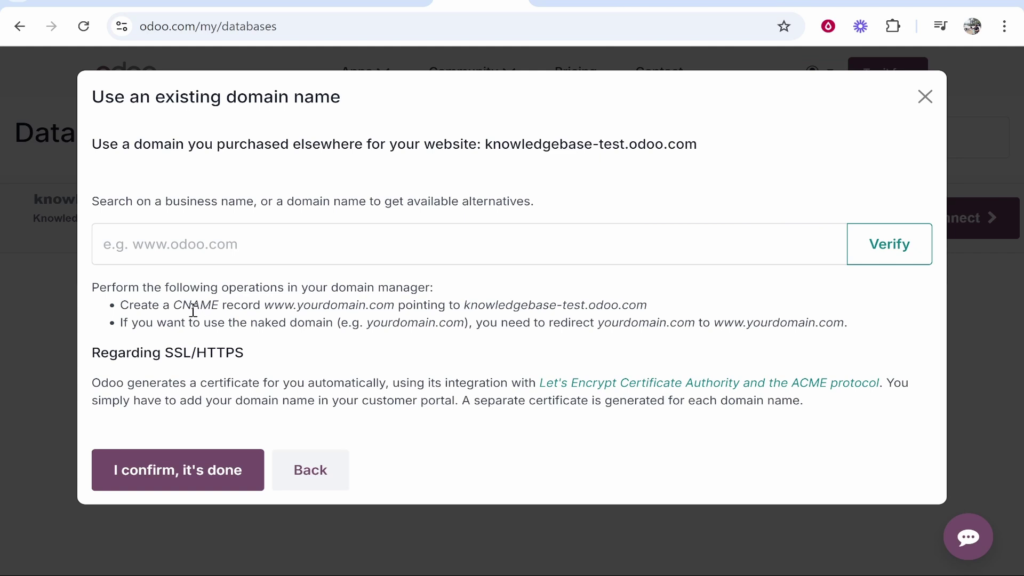
{"action": "left_click_drag", "start_coordinate": [173, 305], "coordinate": [219, 305]}
{"action": "key", "text": "ctrl+Tab"}
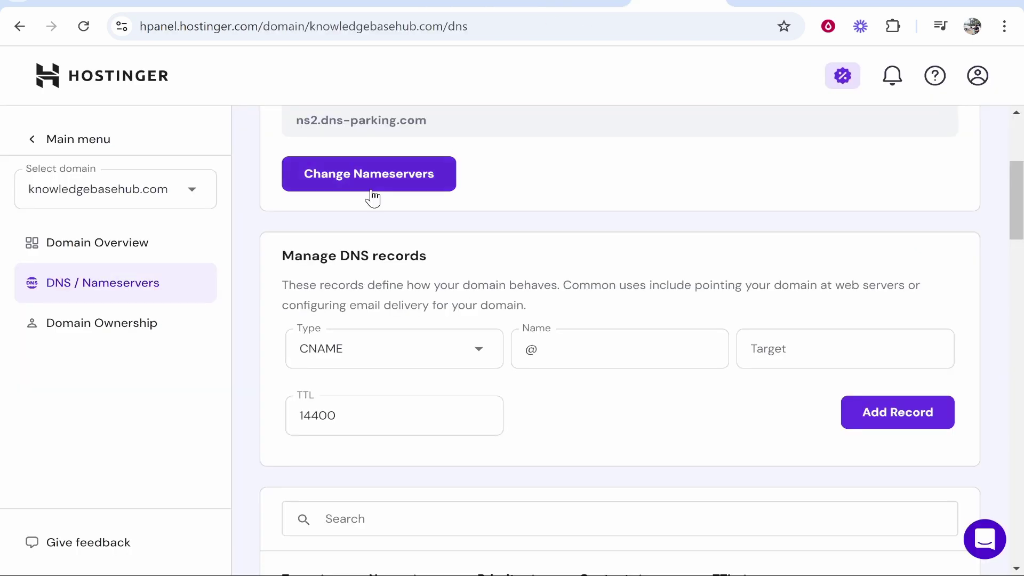
{"action": "scroll", "coordinate": [441, 275], "scroll_direction": "up", "scroll_amount": 3}
{"action": "key", "text": "ctrl+shift+Tab"}
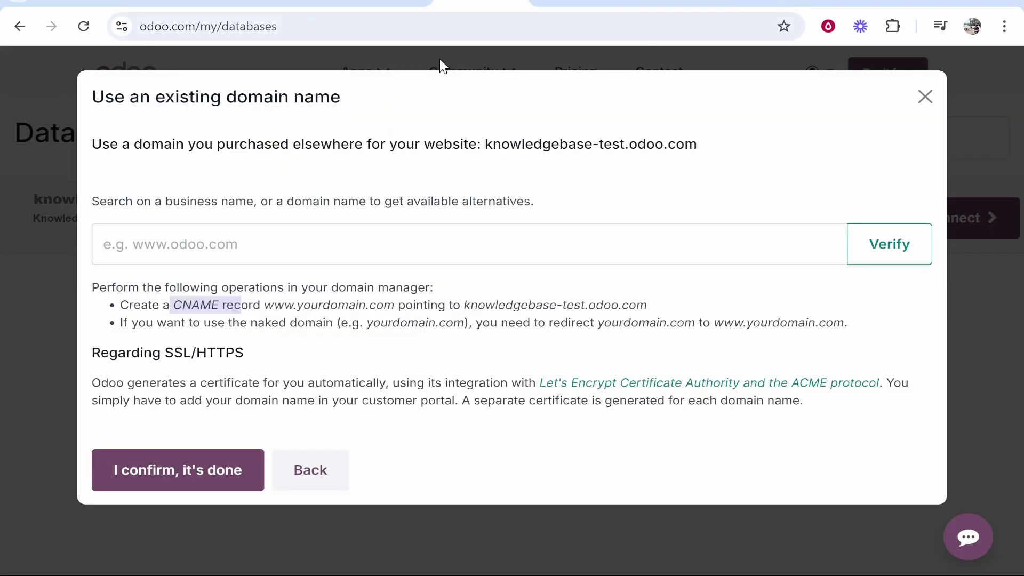
{"action": "left_click", "coordinate": [176, 248]}
{"action": "key", "text": "ctrl+Tab"}
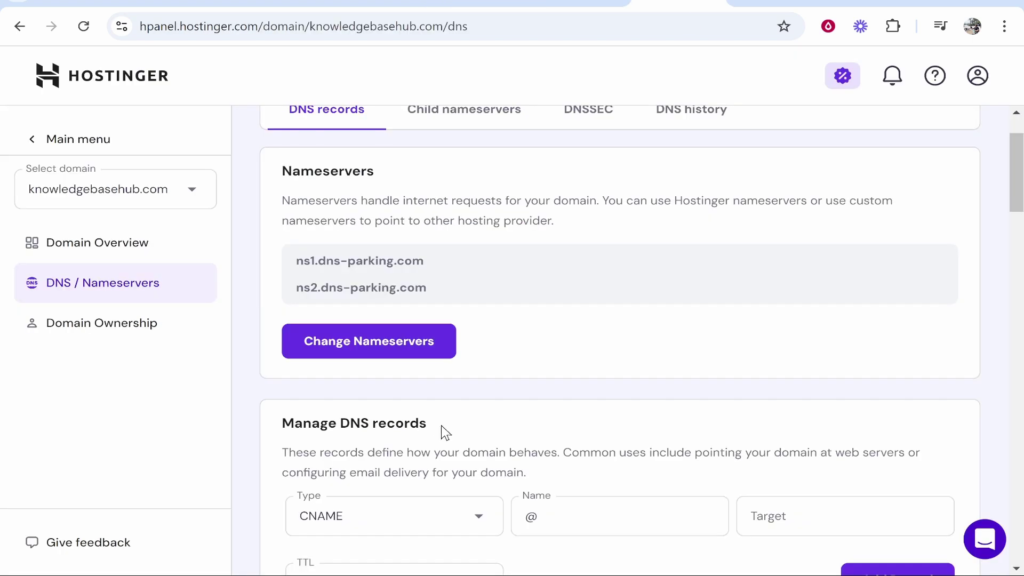
Copy knowledgebasehub.com from the hPanel breadcrumb and return to its Domain Overview.
{"action": "triple_click", "coordinate": [407, 339]}
{"action": "left_click", "coordinate": [439, 343]}
{"action": "scroll", "coordinate": [521, 268], "scroll_direction": "up", "scroll_amount": 3}
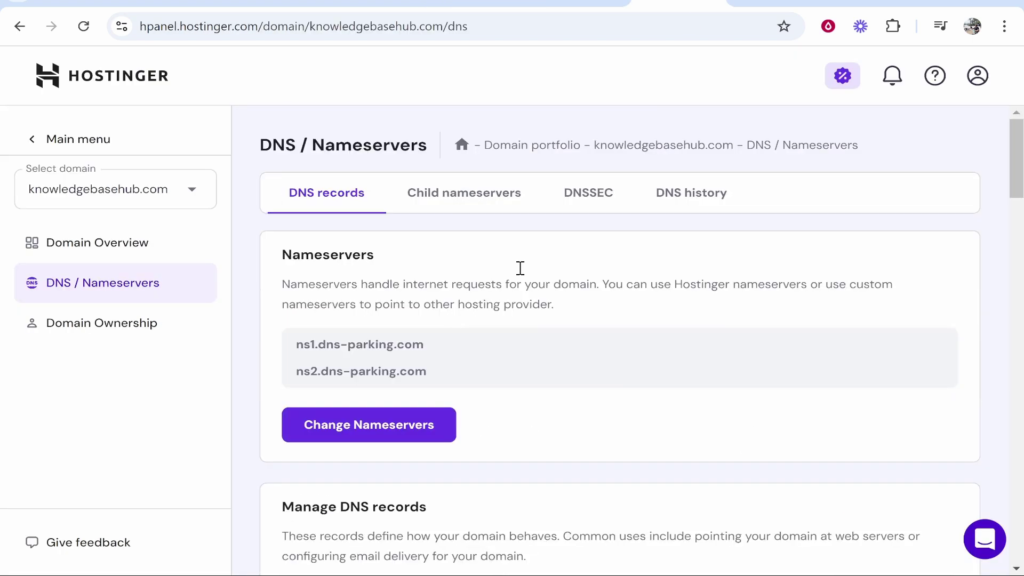
{"action": "left_click_drag", "start_coordinate": [593, 148], "coordinate": [729, 151]}
{"action": "key", "text": "ctrl+c"}
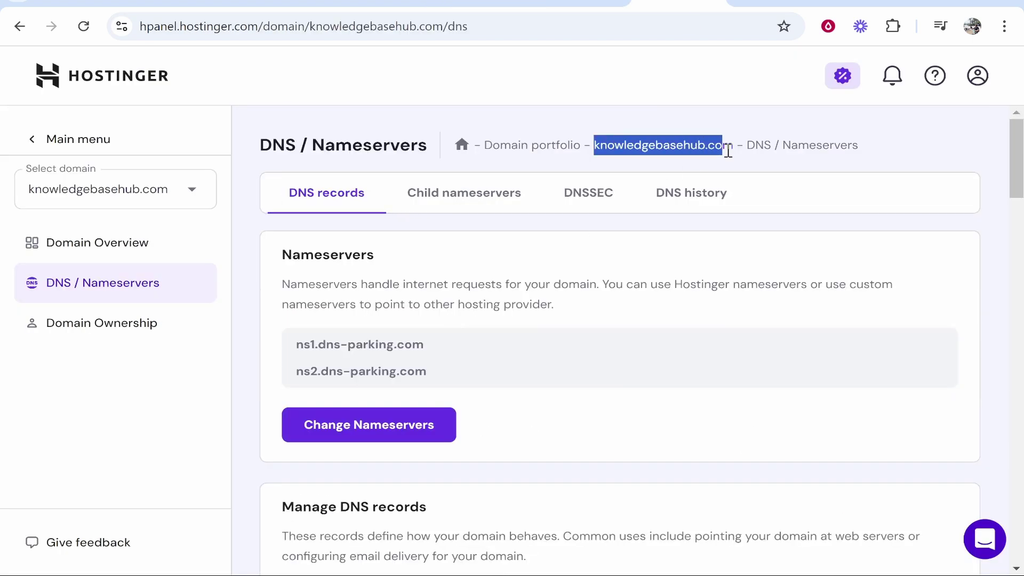
{"action": "left_click", "coordinate": [715, 146]}
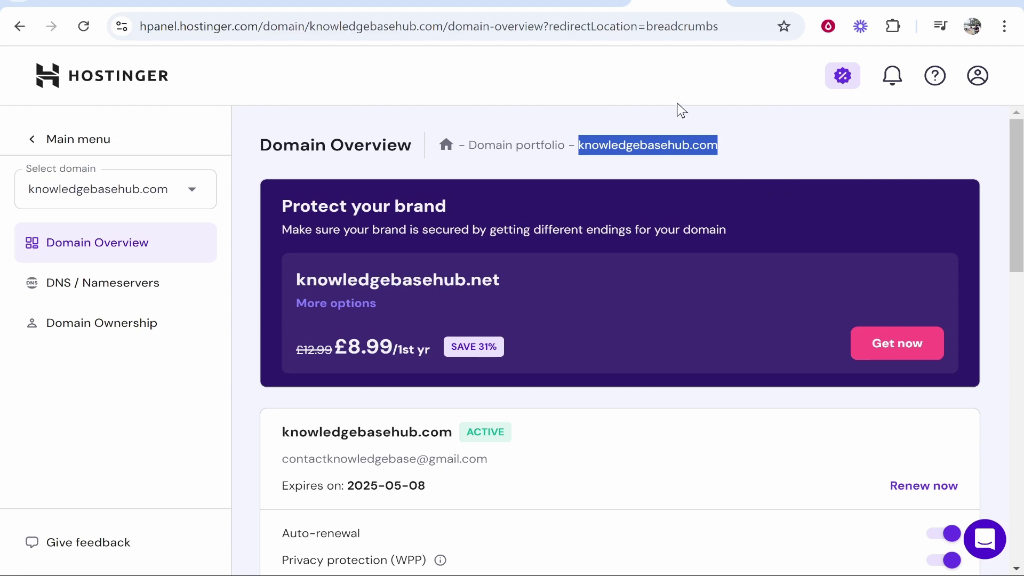
{"action": "left_click", "coordinate": [480, 6]}
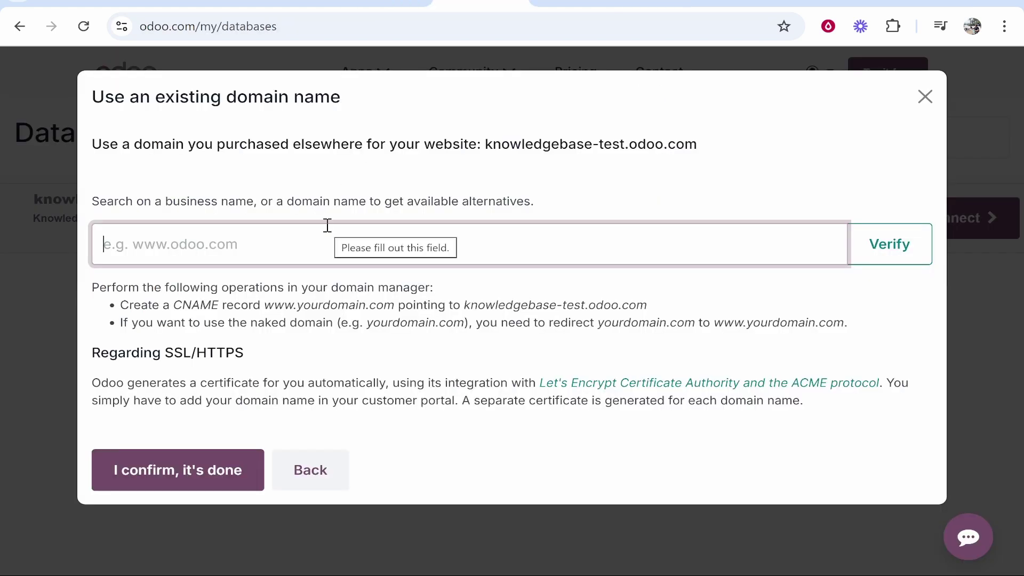
{"action": "type", "text": "www."}
{"action": "key", "text": "ctrl+v"}
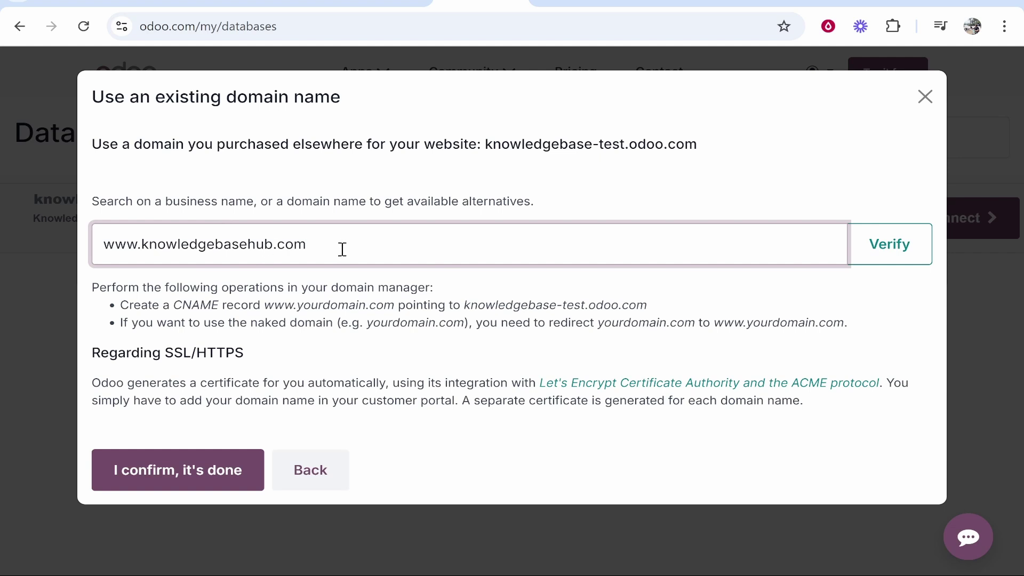
{"action": "left_click", "coordinate": [335, 291]}
{"action": "left_click_drag", "start_coordinate": [396, 251], "coordinate": [94, 229]}
{"action": "left_click", "coordinate": [298, 304]}
{"action": "left_click_drag", "start_coordinate": [176, 305], "coordinate": [262, 303]}
Start a new CNAME record named www on knowledgebasehub.com's DNS page.
{"action": "left_click", "coordinate": [678, 1]}
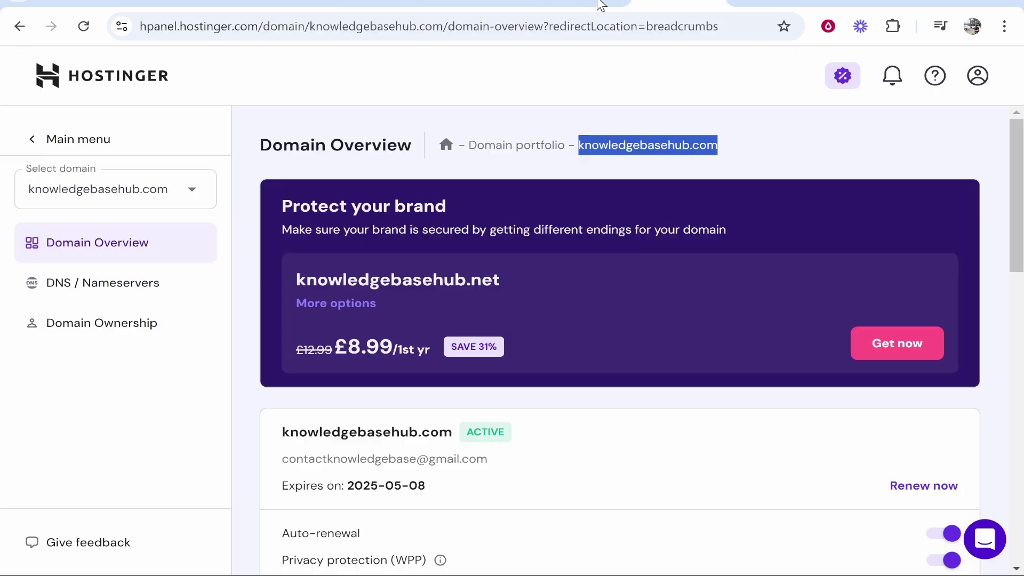
{"action": "left_click", "coordinate": [57, 293]}
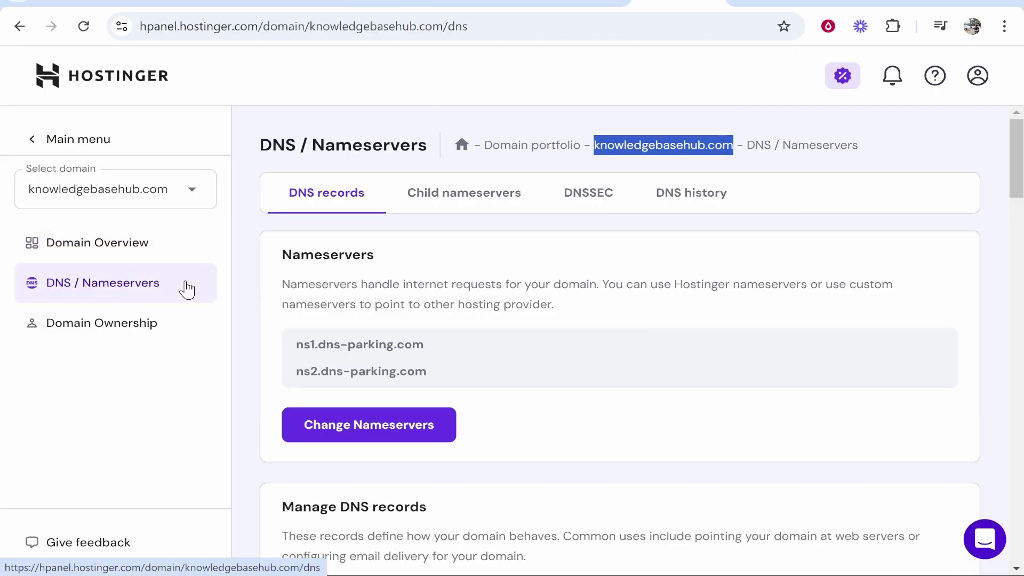
{"action": "scroll", "coordinate": [966, 144], "scroll_direction": "down", "scroll_amount": 6}
{"action": "left_click_drag", "start_coordinate": [427, 172], "coordinate": [283, 174]}
{"action": "left_click", "coordinate": [442, 171]}
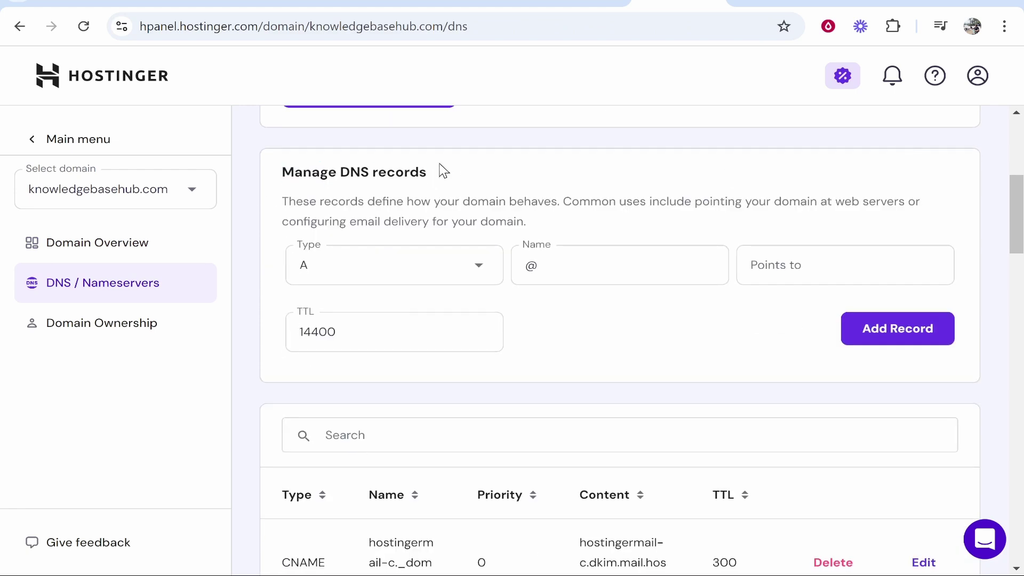
{"action": "left_click", "coordinate": [363, 270]}
{"action": "left_click", "coordinate": [340, 443]}
{"action": "left_click", "coordinate": [601, 263]}
{"action": "double_click", "coordinate": [580, 260]}
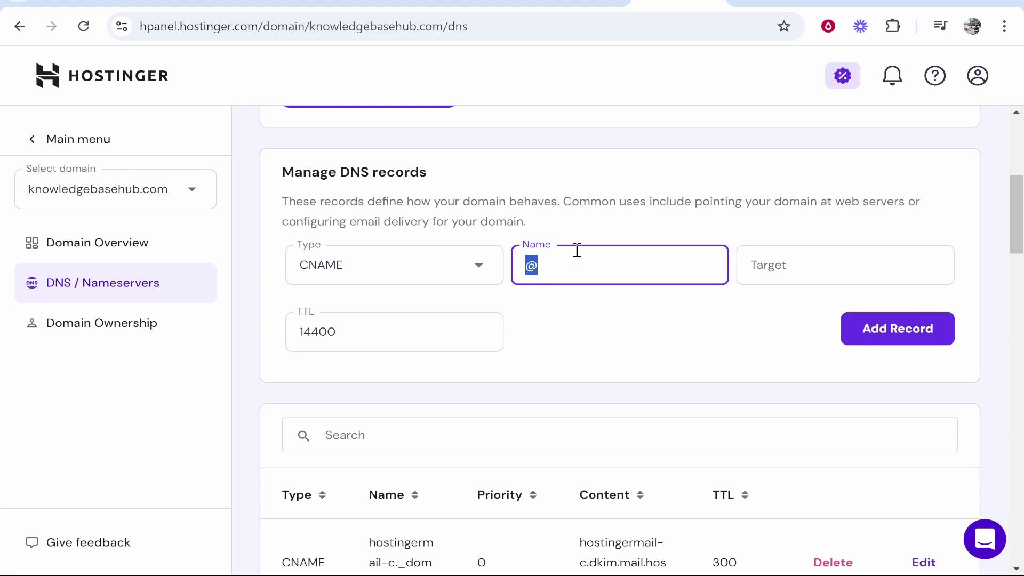
{"action": "key", "text": "BackSpace"}
{"action": "type", "text": "www"}
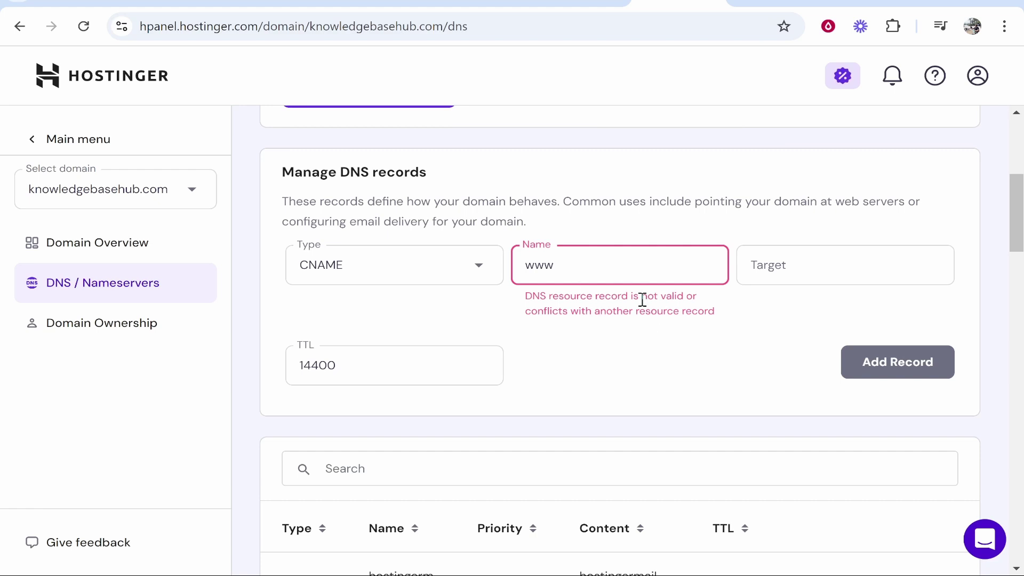
Delete the old www CNAME record pointing to the Hostinger CDN.
{"action": "scroll", "coordinate": [642, 300], "scroll_direction": "down", "scroll_amount": 8}
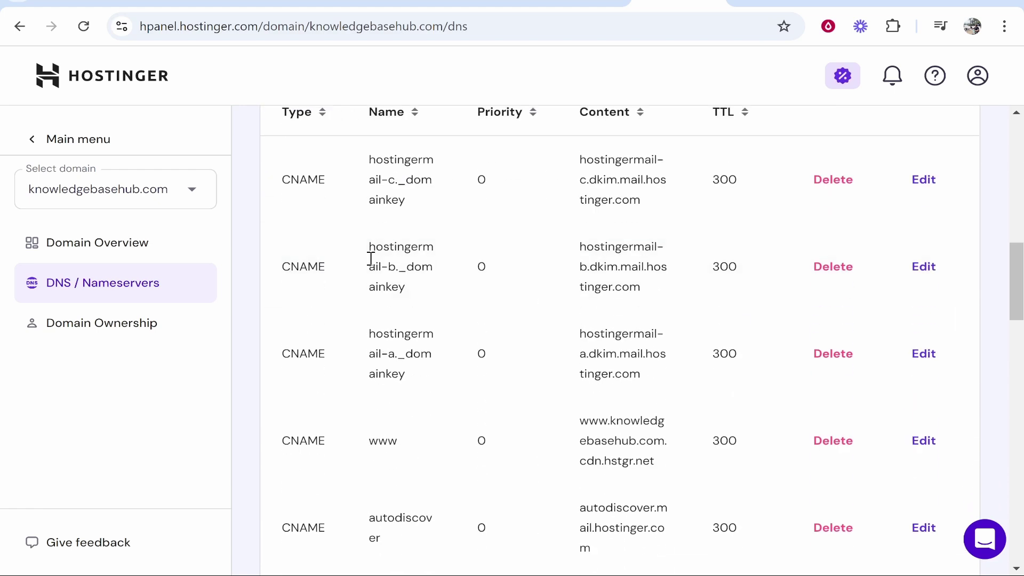
{"action": "scroll", "coordinate": [371, 259], "scroll_direction": "down", "scroll_amount": 2}
{"action": "left_click_drag", "start_coordinate": [281, 355], "coordinate": [398, 350]}
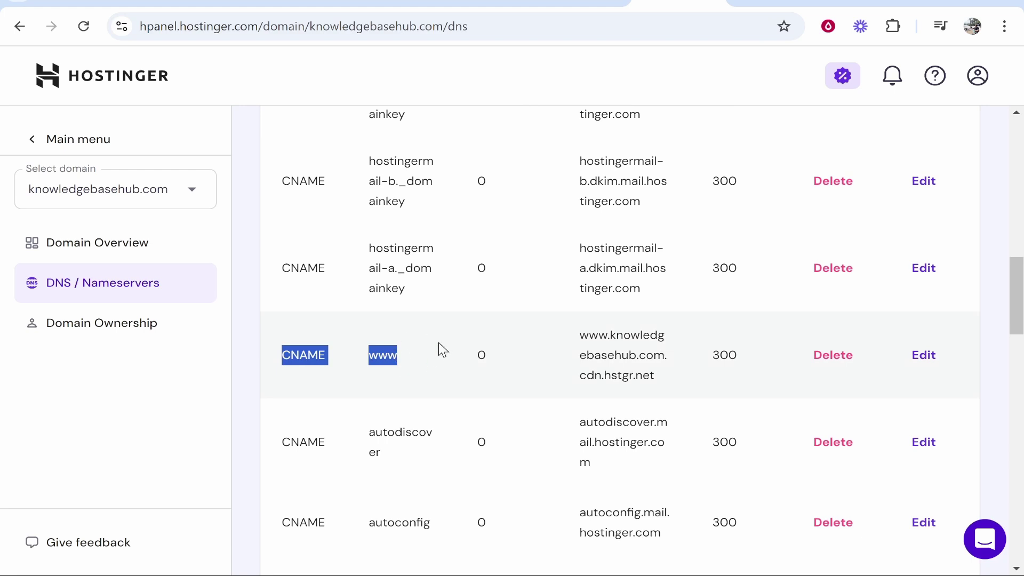
{"action": "left_click", "coordinate": [836, 359]}
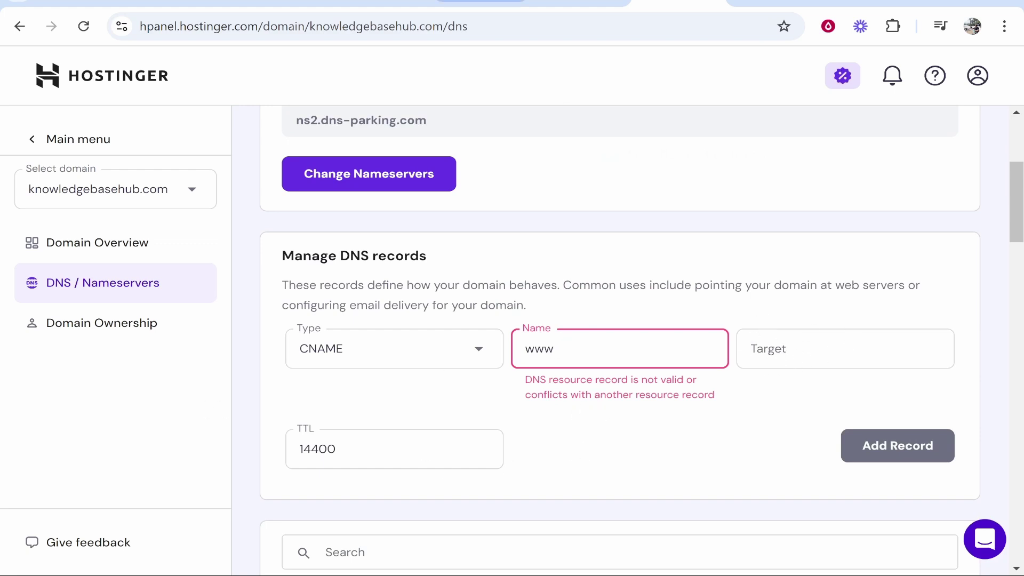
{"action": "left_click", "coordinate": [480, 2]}
Copy knowledgebase-test.odoo.com from Odoo's pointing-to instruction for the CNAME target.
{"action": "left_click_drag", "start_coordinate": [450, 269], "coordinate": [446, 302]}
{"action": "left_click", "coordinate": [464, 305]}
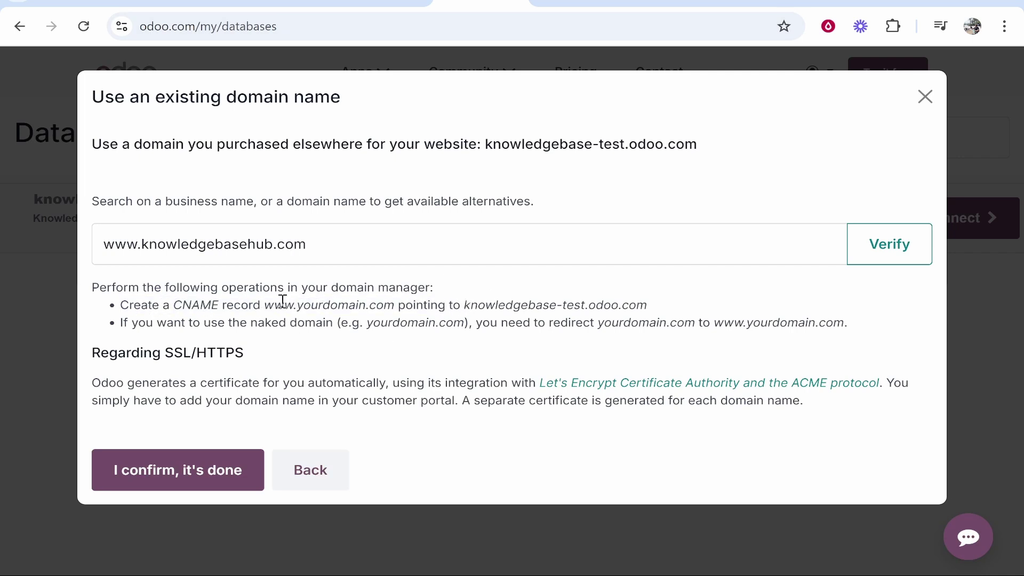
{"action": "left_click_drag", "start_coordinate": [406, 302], "coordinate": [644, 304]}
{"action": "key", "text": "ctrl+c"}
{"action": "left_click", "coordinate": [467, 305]}
{"action": "right_click", "coordinate": [644, 305]}
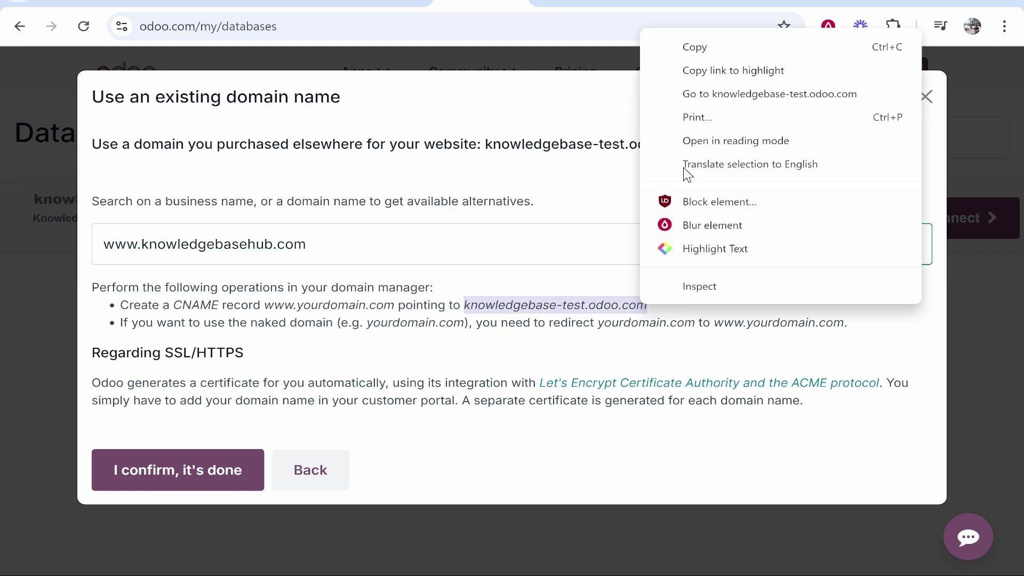
{"action": "left_click", "coordinate": [732, 53]}
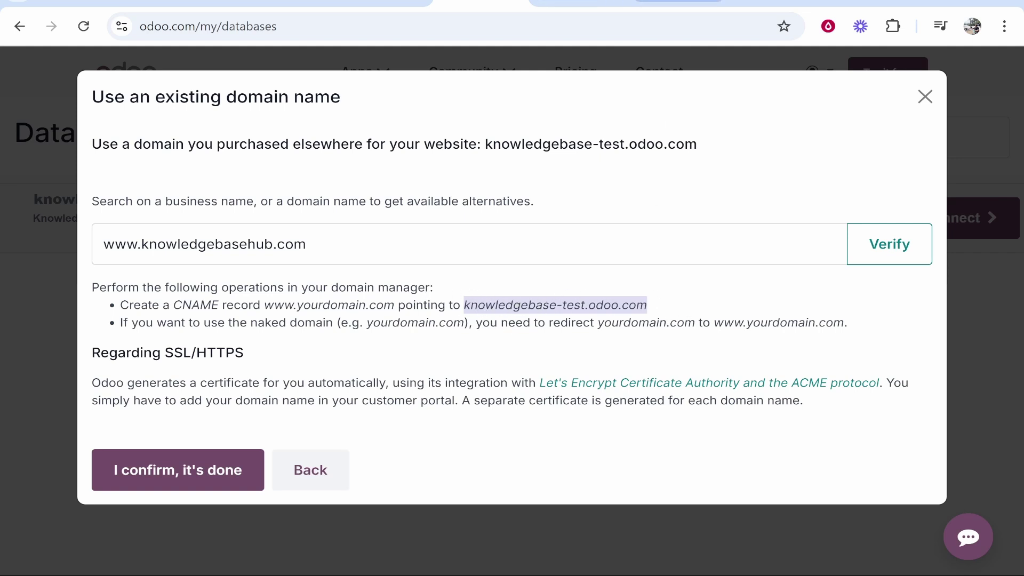
{"action": "left_click", "coordinate": [678, 3]}
Paste knowledgebase-test.odoo.com as the target and add the www CNAME record.
{"action": "left_click", "coordinate": [851, 346]}
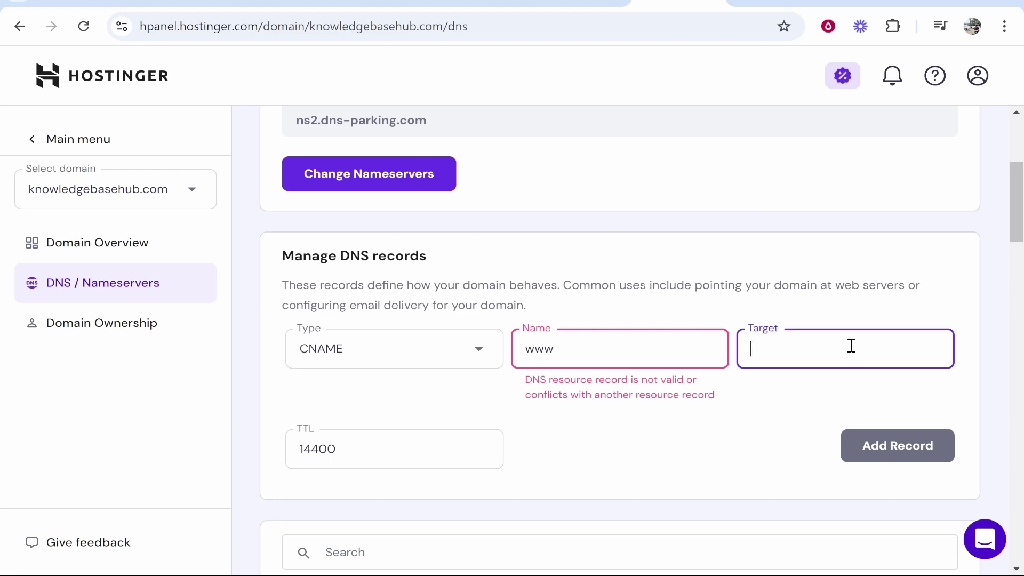
{"action": "right_click", "coordinate": [851, 345]}
{"action": "left_click", "coordinate": [686, 176]}
{"action": "left_click", "coordinate": [643, 424]}
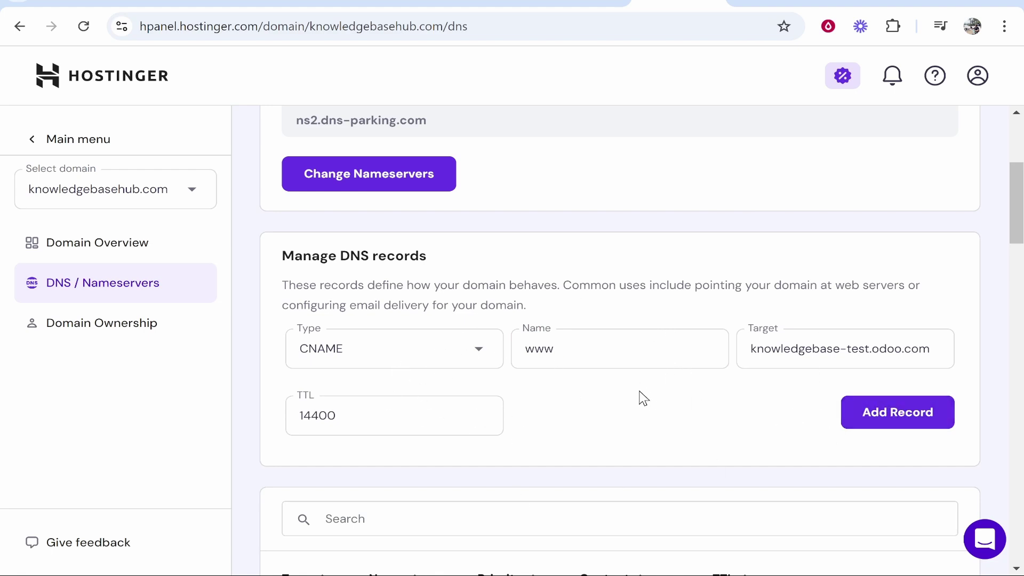
{"action": "left_click", "coordinate": [890, 410]}
{"action": "left_click_drag", "start_coordinate": [863, 159], "coordinate": [613, 181]}
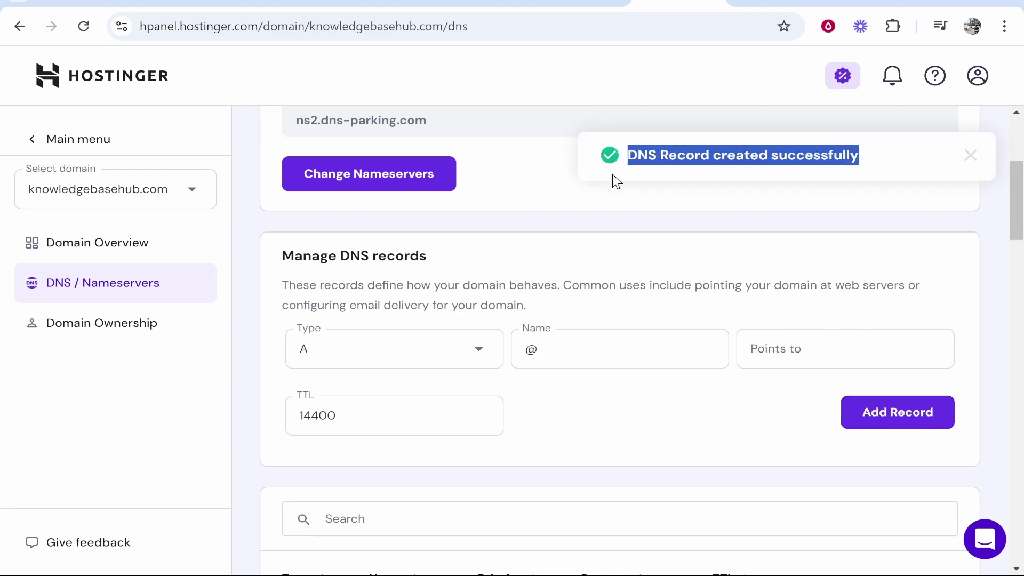
{"action": "left_click", "coordinate": [734, 303]}
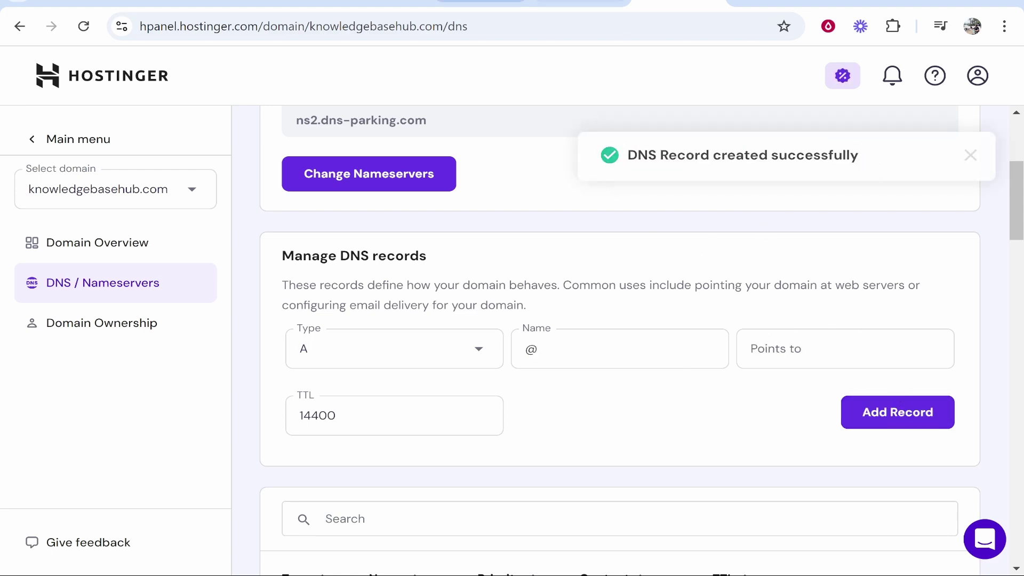
{"action": "key", "text": "ctrl+shift+Tab"}
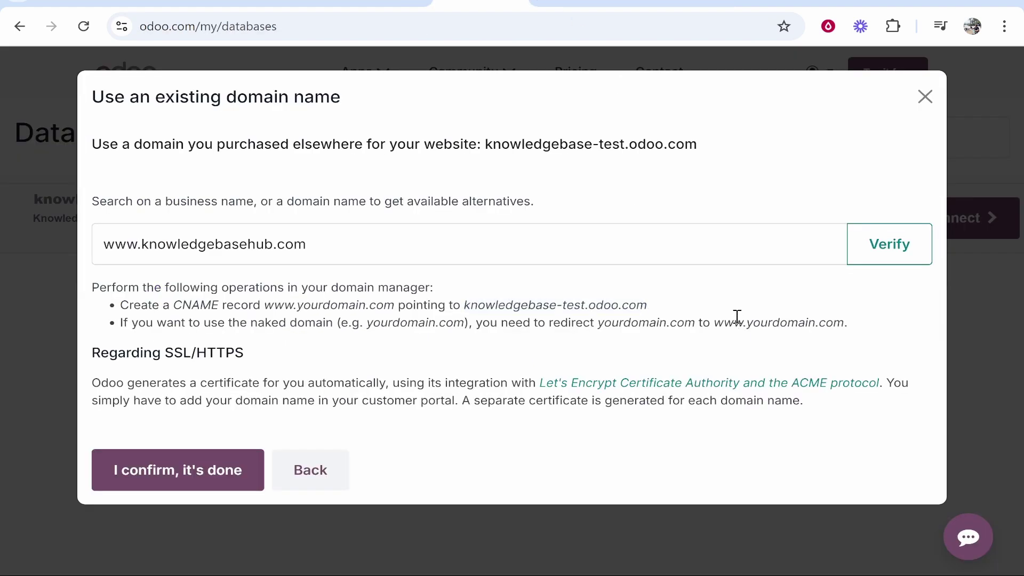
{"action": "left_click", "coordinate": [883, 246]}
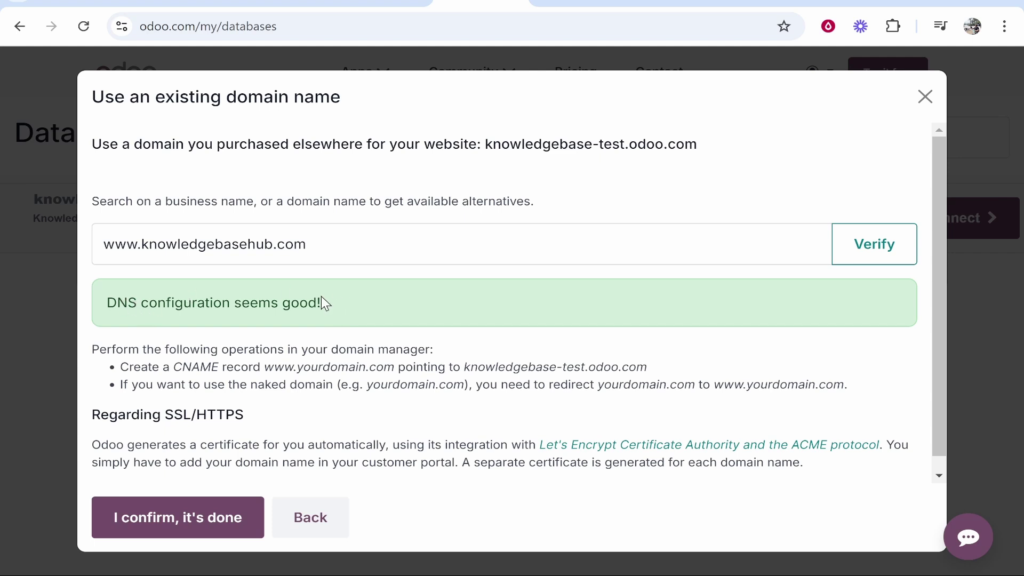
{"action": "left_click_drag", "start_coordinate": [299, 303], "coordinate": [280, 303]}
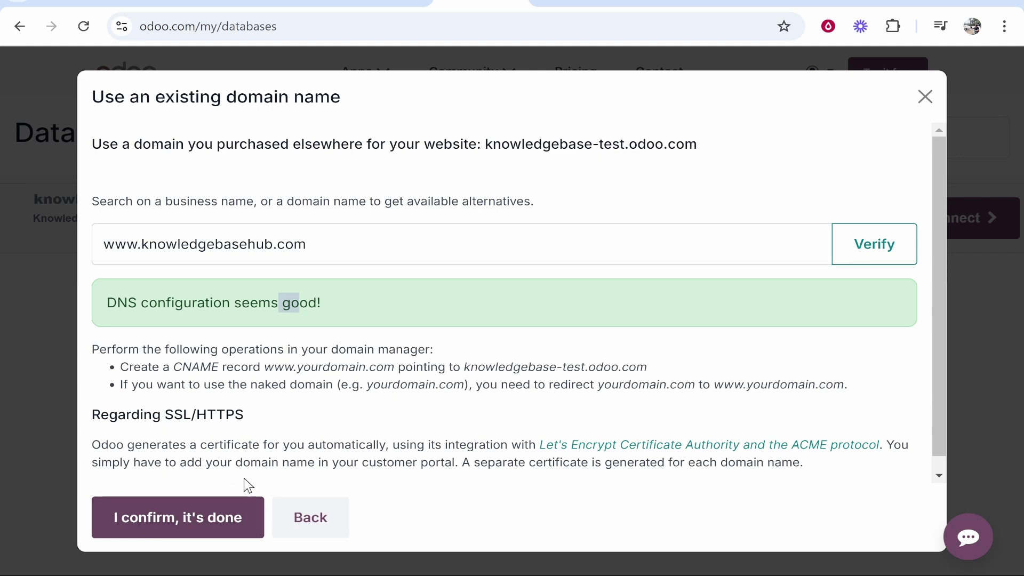
{"action": "left_click_drag", "start_coordinate": [249, 415], "coordinate": [96, 414]}
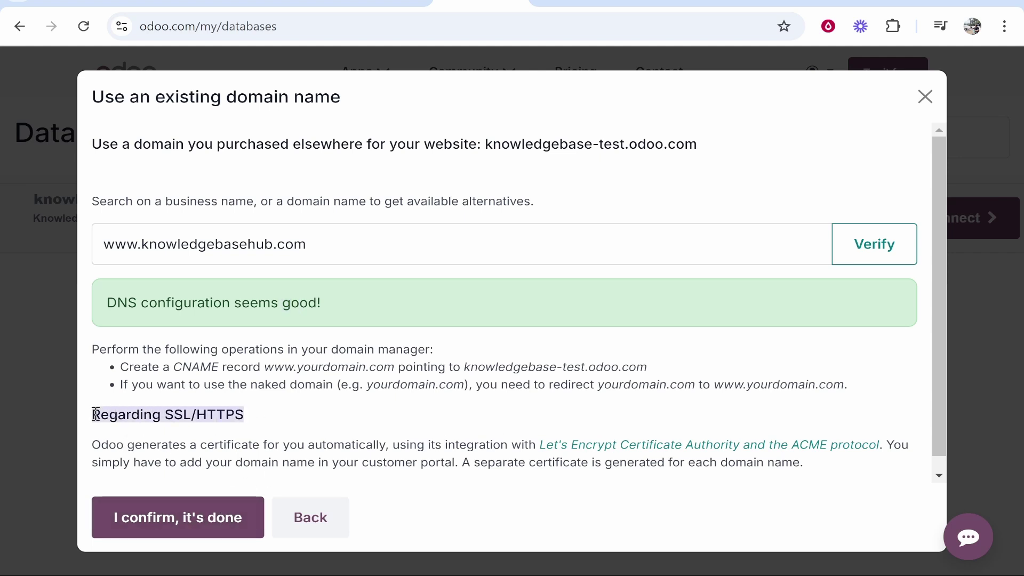
{"action": "left_click", "coordinate": [189, 446]}
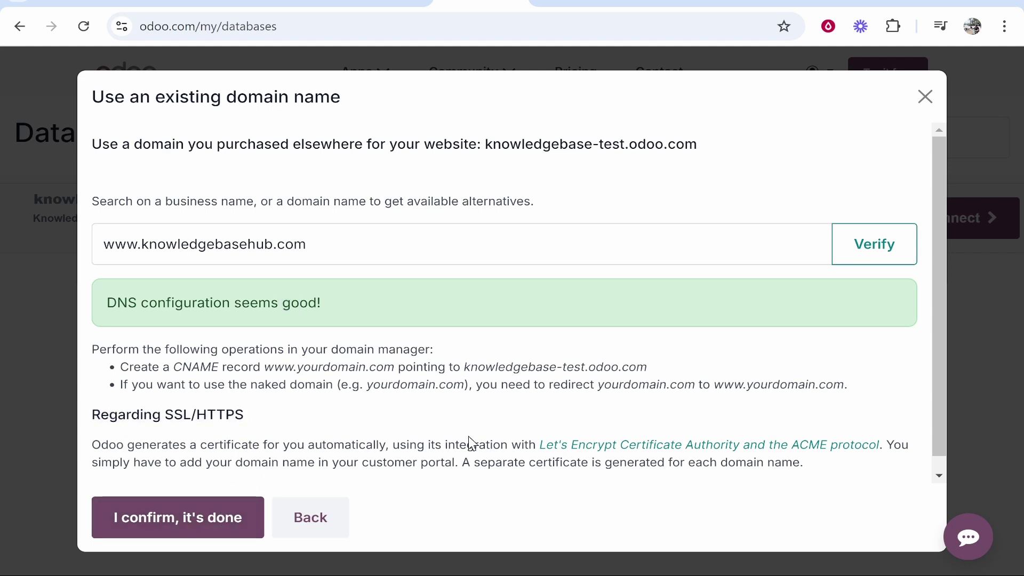
{"action": "left_click_drag", "start_coordinate": [306, 442], "coordinate": [385, 444]}
{"action": "left_click", "coordinate": [156, 525]}
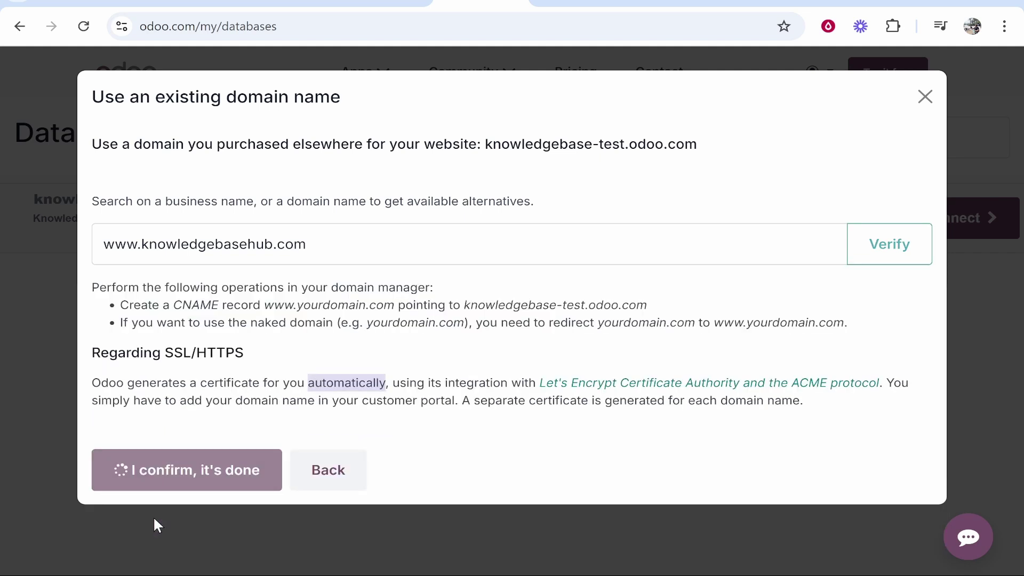
{"action": "left_click_drag", "start_coordinate": [394, 159], "coordinate": [656, 144]}
{"action": "left_click", "coordinate": [656, 144]}
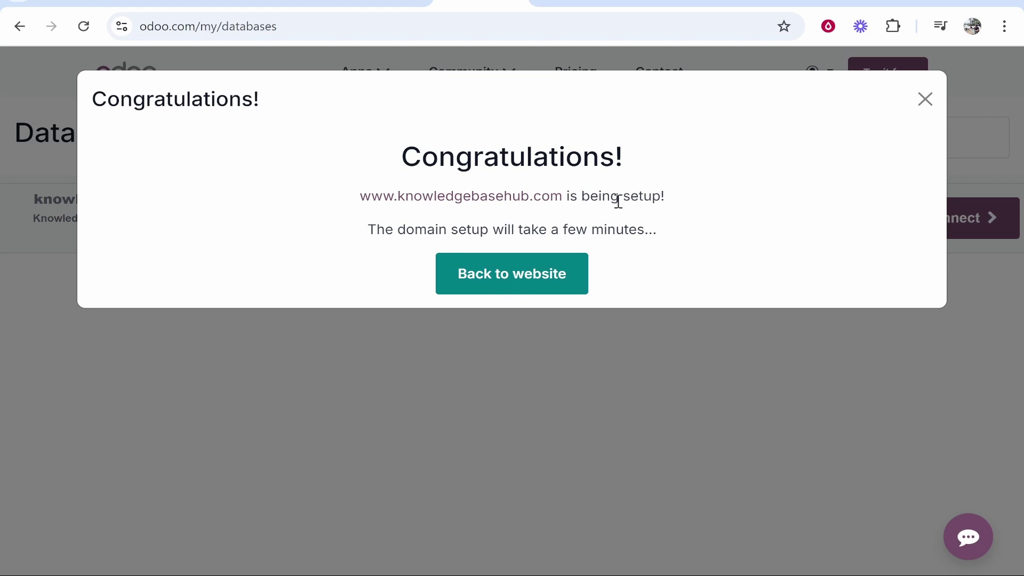
{"action": "left_click_drag", "start_coordinate": [357, 198], "coordinate": [568, 200]}
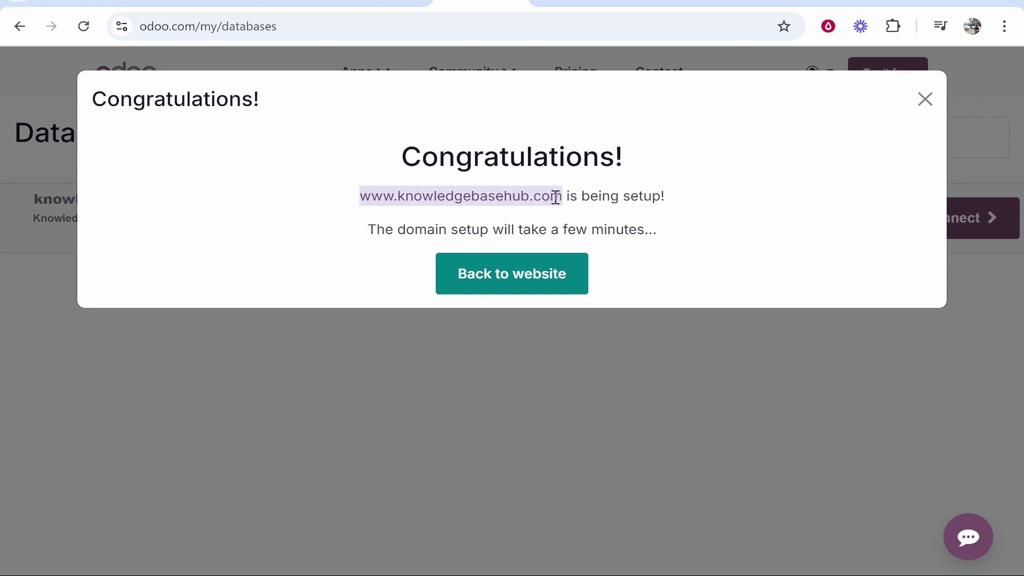
{"action": "right_click", "coordinate": [556, 197]}
{"action": "left_click", "coordinate": [606, 262]}
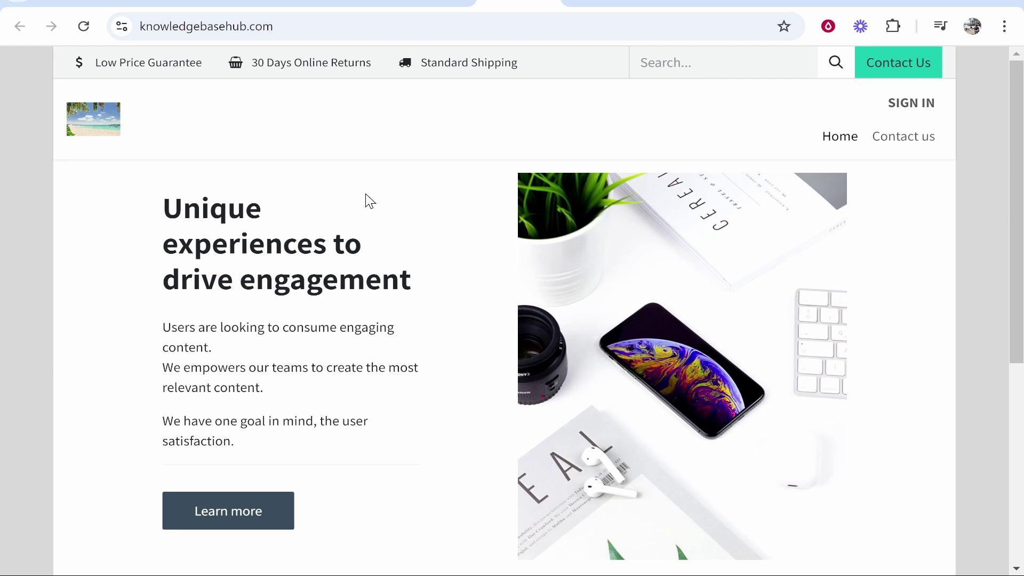
{"action": "key", "text": "ctrl+shift+Tab"}
{"action": "left_click", "coordinate": [530, 228]}
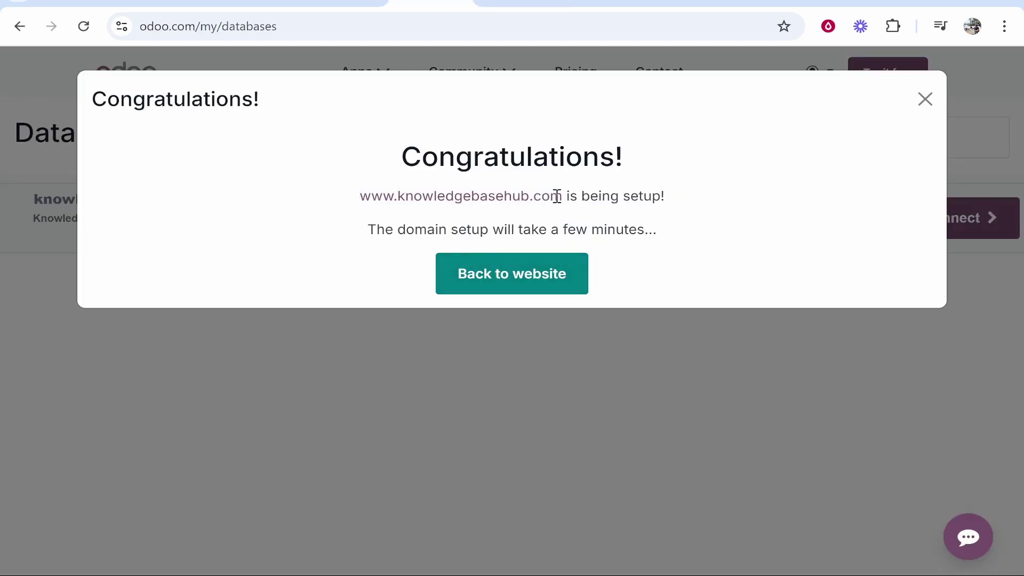
{"action": "left_click", "coordinate": [518, 5]}
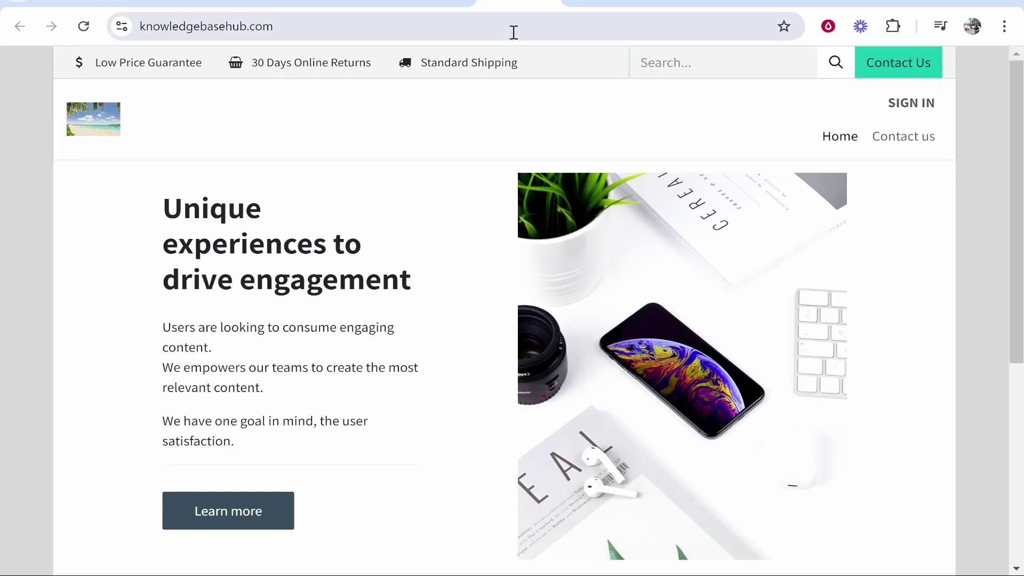
{"action": "key", "text": "ctrl+shift+Tab"}
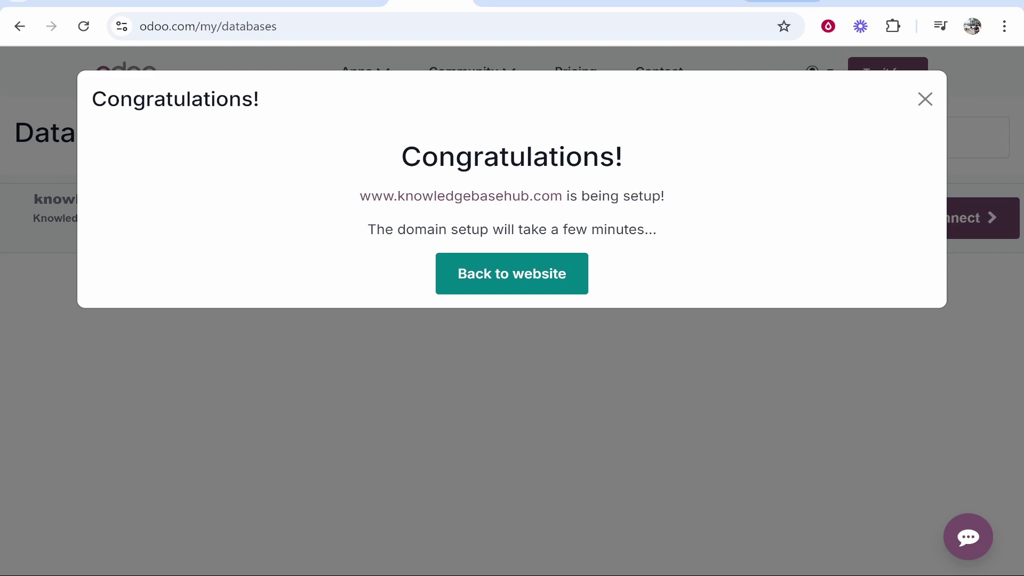
Go to DNSChecker and bring up paste options in its empty domain lookup field.
{"action": "left_click", "coordinate": [784, 7]}
{"action": "left_click", "coordinate": [75, 227]}
{"action": "right_click", "coordinate": [75, 228]}
{"action": "mouse_move", "coordinate": [563, 197]}
{"action": "left_mouse_down"}
{"action": "mouse_move", "coordinate": [366, 199]}
{"action": "mouse_move", "coordinate": [562, 195]}
{"action": "left_mouse_up"}
{"action": "left_click", "coordinate": [785, 4]}
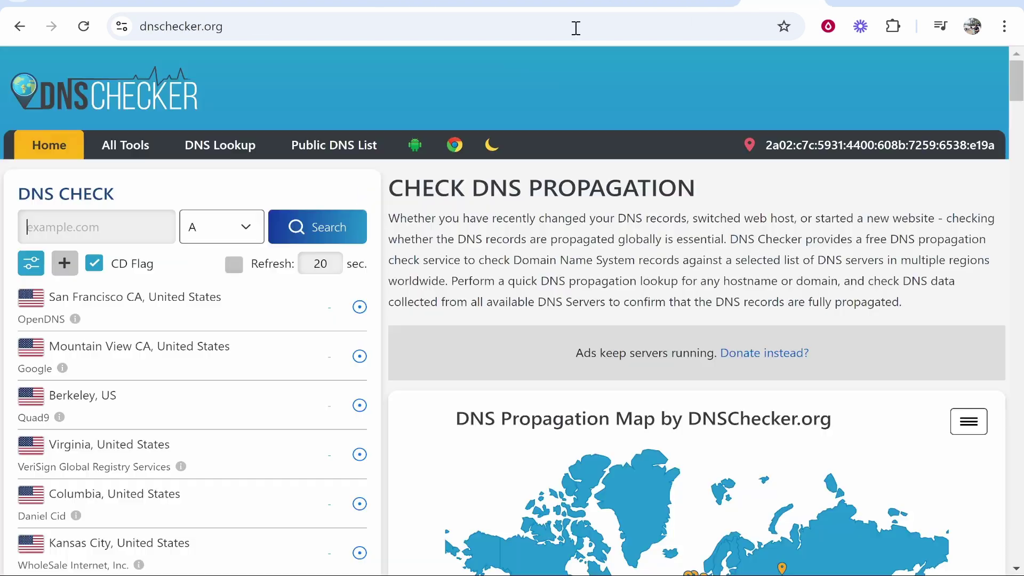
{"action": "left_click", "coordinate": [119, 217]}
{"action": "key", "text": "ctrl+v"}
{"action": "left_click", "coordinate": [339, 222]}
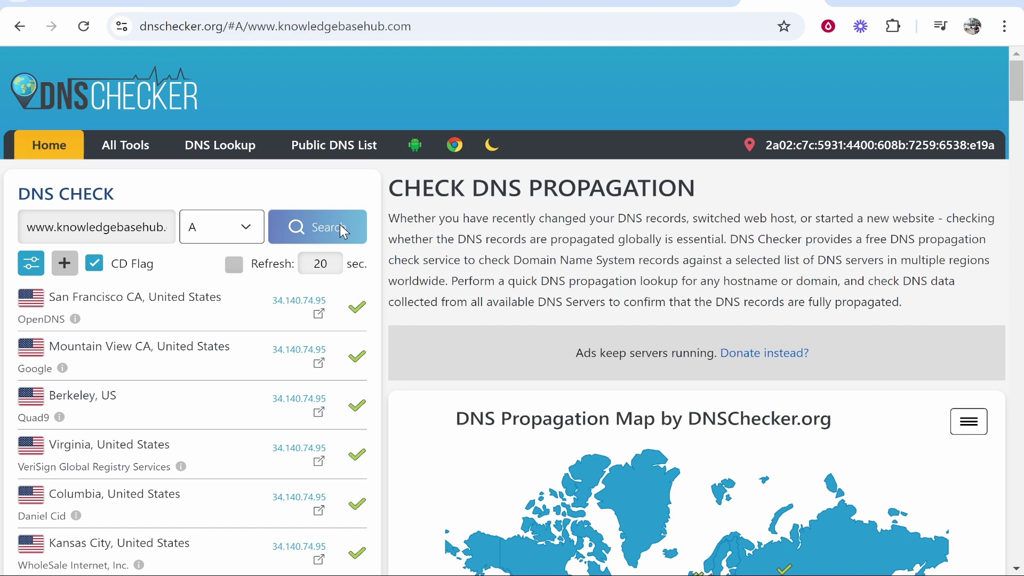
Confirm it resolves to 34.140.74.95 worldwide, then return to the Odoo congratulations message.
{"action": "scroll", "coordinate": [352, 224], "scroll_direction": "down", "scroll_amount": 15}
{"action": "scroll", "coordinate": [358, 219], "scroll_direction": "down", "scroll_amount": 8}
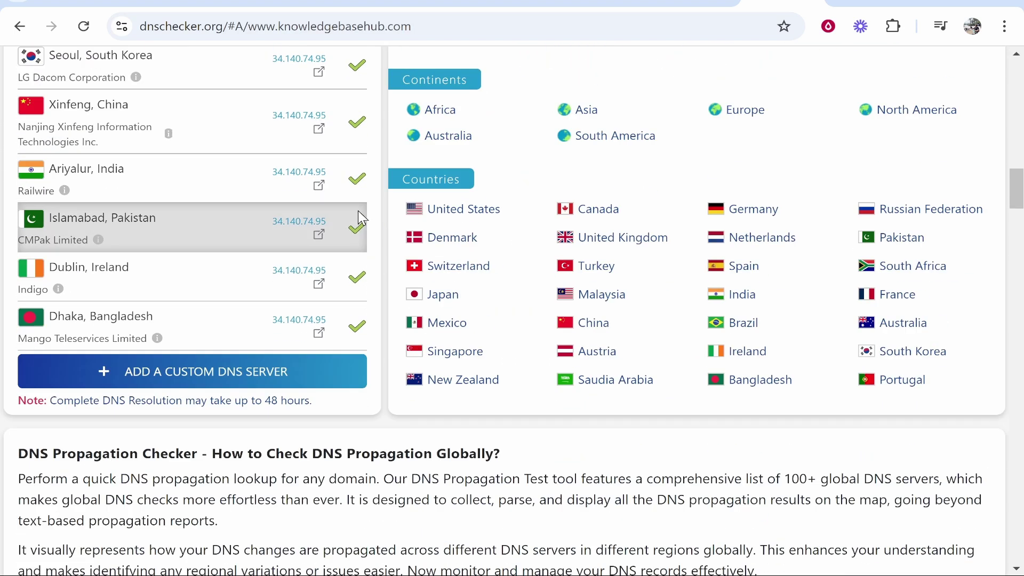
{"action": "scroll", "coordinate": [359, 218], "scroll_direction": "up", "scroll_amount": 11}
{"action": "left_click", "coordinate": [606, 5]}
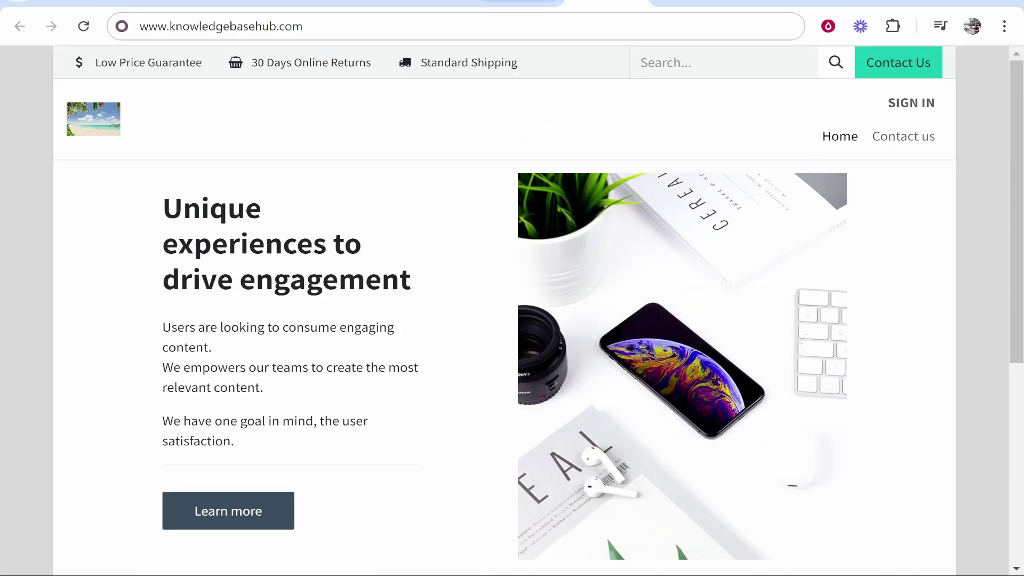
{"action": "left_click", "coordinate": [432, 6]}
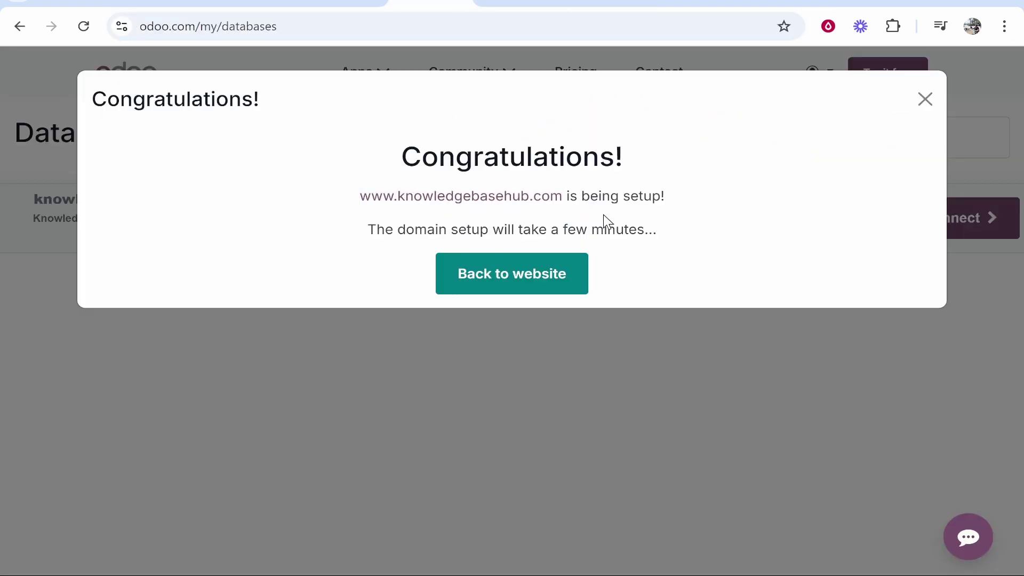